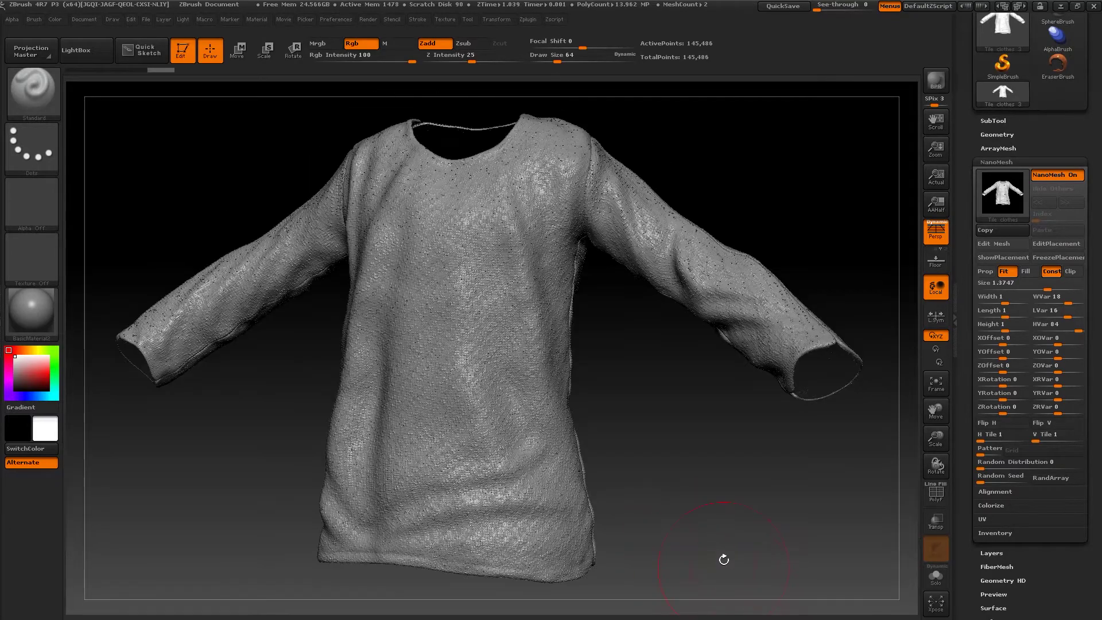
Switch off the shirt's knitted NanoMesh surface.
{"action": "mouse_move", "coordinate": [686, 466]}
{"action": "left_mouse_down"}
{"action": "mouse_move", "coordinate": [681, 456]}
{"action": "mouse_move", "coordinate": [694, 466]}
{"action": "mouse_move", "coordinate": [720, 442]}
{"action": "mouse_move", "coordinate": [729, 414]}
{"action": "left_mouse_up"}
{"action": "key", "text": "s"}
{"action": "left_click", "coordinate": [1053, 177]}
Mask hole shapes along the hem, down the chest and on the right sleeve.
{"action": "mouse_move", "coordinate": [735, 439]}
{"action": "left_mouse_down"}
{"action": "mouse_move", "coordinate": [551, 453]}
{"action": "mouse_move", "coordinate": [551, 425]}
{"action": "mouse_move", "coordinate": [497, 475]}
{"action": "left_mouse_up"}
{"action": "left_click_drag", "start_coordinate": [574, 402], "coordinate": [594, 442], "text": "ctrl"}
{"action": "mouse_move", "coordinate": [413, 390]}
{"action": "left_mouse_down", "text": "ctrl"}
{"action": "mouse_move", "coordinate": [417, 458]}
{"action": "mouse_move", "coordinate": [419, 425]}
{"action": "left_mouse_up", "text": "ctrl"}
{"action": "left_click_drag", "start_coordinate": [713, 320], "coordinate": [591, 419]}
{"action": "mouse_move", "coordinate": [586, 344]}
{"action": "left_mouse_down", "text": "ctrl"}
{"action": "mouse_move", "coordinate": [591, 218]}
{"action": "mouse_move", "coordinate": [573, 264]}
{"action": "mouse_move", "coordinate": [597, 402]}
{"action": "left_mouse_up", "text": "ctrl"}
{"action": "mouse_move", "coordinate": [525, 250]}
{"action": "left_mouse_down", "text": "ctrl"}
{"action": "mouse_move", "coordinate": [543, 238]}
{"action": "mouse_move", "coordinate": [597, 218]}
{"action": "left_mouse_up", "text": "ctrl"}
{"action": "left_click_drag", "start_coordinate": [688, 220], "coordinate": [746, 276], "text": "ctrl"}
Mask hole patches on the right sleeve, upper chest, right collar, left torso and lower hem.
{"action": "mouse_move", "coordinate": [825, 268]}
{"action": "left_mouse_down"}
{"action": "mouse_move", "coordinate": [812, 367]}
{"action": "mouse_move", "coordinate": [734, 255]}
{"action": "left_mouse_up"}
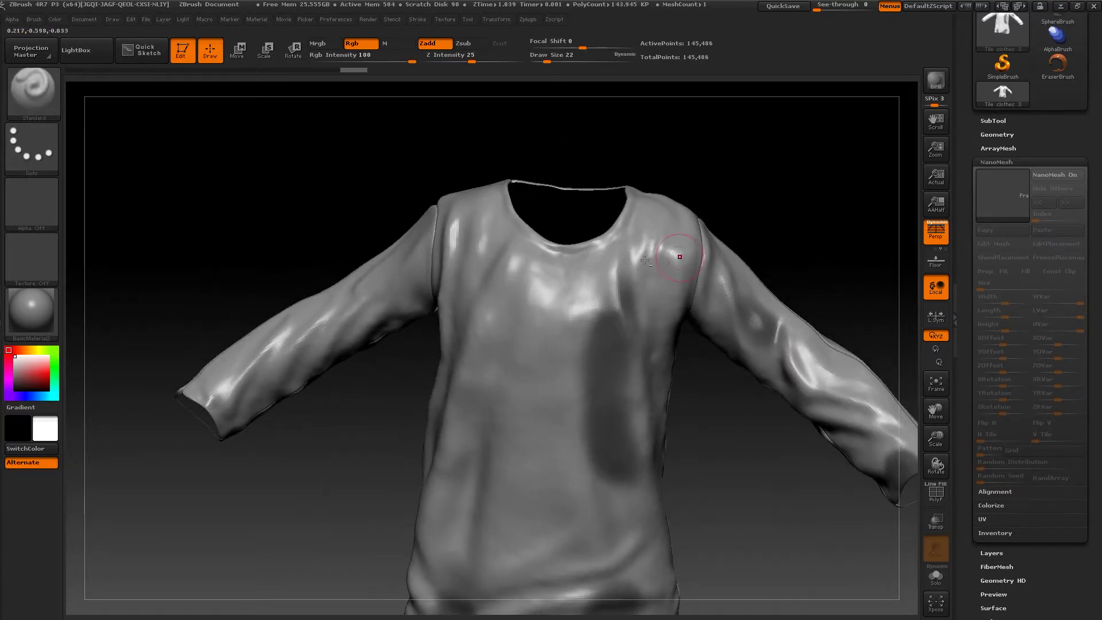
{"action": "mouse_move", "coordinate": [510, 261]}
{"action": "left_mouse_down", "text": "ctrl"}
{"action": "mouse_move", "coordinate": [514, 237]}
{"action": "mouse_move", "coordinate": [496, 240]}
{"action": "mouse_move", "coordinate": [507, 210]}
{"action": "left_mouse_up", "text": "ctrl"}
{"action": "mouse_move", "coordinate": [629, 228]}
{"action": "left_mouse_down", "text": "ctrl"}
{"action": "mouse_move", "coordinate": [624, 214]}
{"action": "mouse_move", "coordinate": [637, 227]}
{"action": "left_mouse_up", "text": "ctrl"}
{"action": "mouse_move", "coordinate": [440, 322]}
{"action": "left_mouse_down", "text": "ctrl"}
{"action": "mouse_move", "coordinate": [427, 401]}
{"action": "mouse_move", "coordinate": [436, 447]}
{"action": "left_mouse_up", "text": "ctrl"}
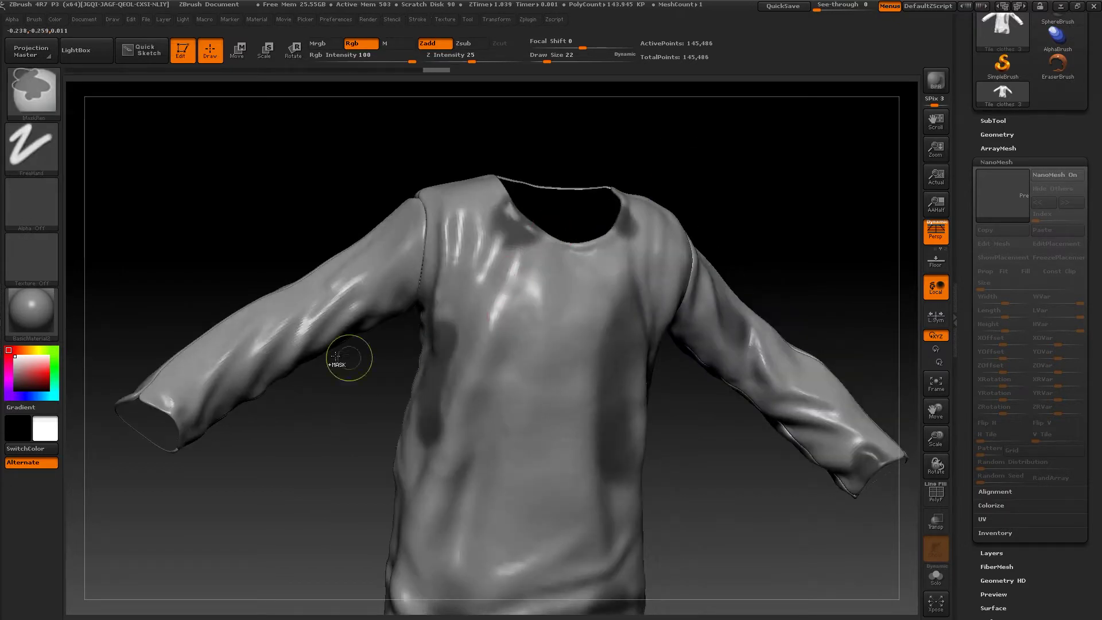
{"action": "mouse_move", "coordinate": [197, 438]}
{"action": "left_mouse_down", "text": "alt"}
{"action": "mouse_move", "coordinate": [434, 406]}
{"action": "mouse_move", "coordinate": [783, 283]}
{"action": "mouse_move", "coordinate": [708, 253]}
{"action": "mouse_move", "coordinate": [740, 276]}
{"action": "left_mouse_up", "text": "alt"}
{"action": "mouse_move", "coordinate": [388, 474]}
{"action": "left_mouse_down", "text": "ctrl"}
{"action": "mouse_move", "coordinate": [397, 431]}
{"action": "mouse_move", "coordinate": [380, 451]}
{"action": "left_mouse_up", "text": "ctrl"}
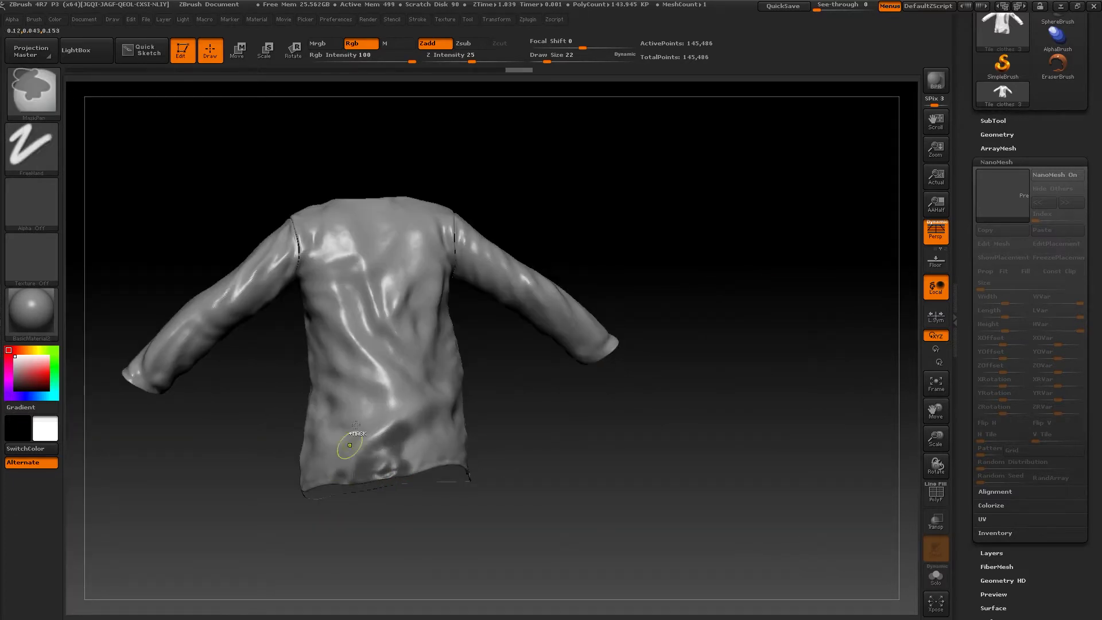
{"action": "mouse_move", "coordinate": [344, 344]}
{"action": "left_mouse_down", "text": "ctrl"}
{"action": "mouse_move", "coordinate": [315, 276]}
{"action": "mouse_move", "coordinate": [333, 295]}
{"action": "mouse_move", "coordinate": [312, 268]}
{"action": "left_mouse_up", "text": "ctrl"}
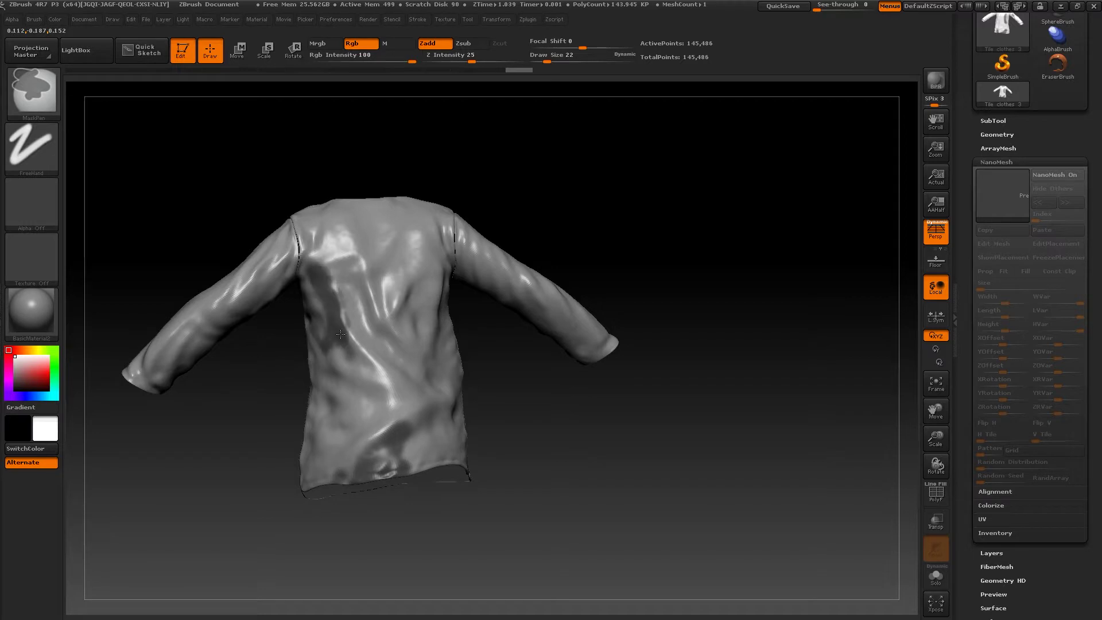
Clear stray mask and repaint patches near the collar and on the right chest.
{"action": "left_click_drag", "start_coordinate": [146, 396], "coordinate": [172, 401], "text": "ctrl"}
{"action": "left_click_drag", "start_coordinate": [172, 401], "coordinate": [626, 179]}
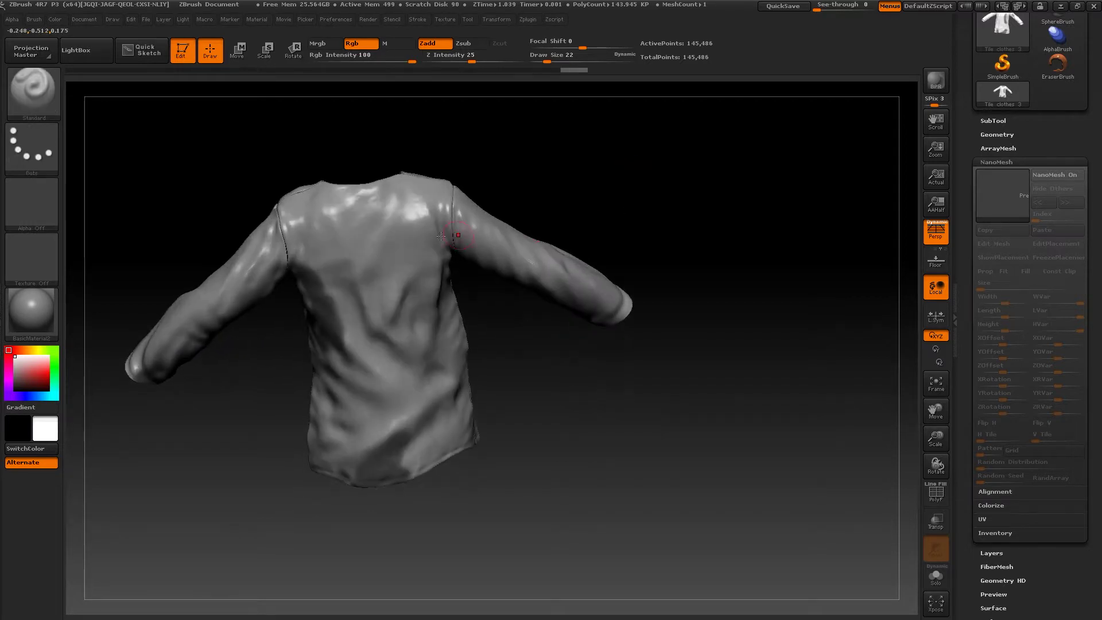
{"action": "left_click_drag", "start_coordinate": [392, 199], "coordinate": [368, 188], "text": "ctrl"}
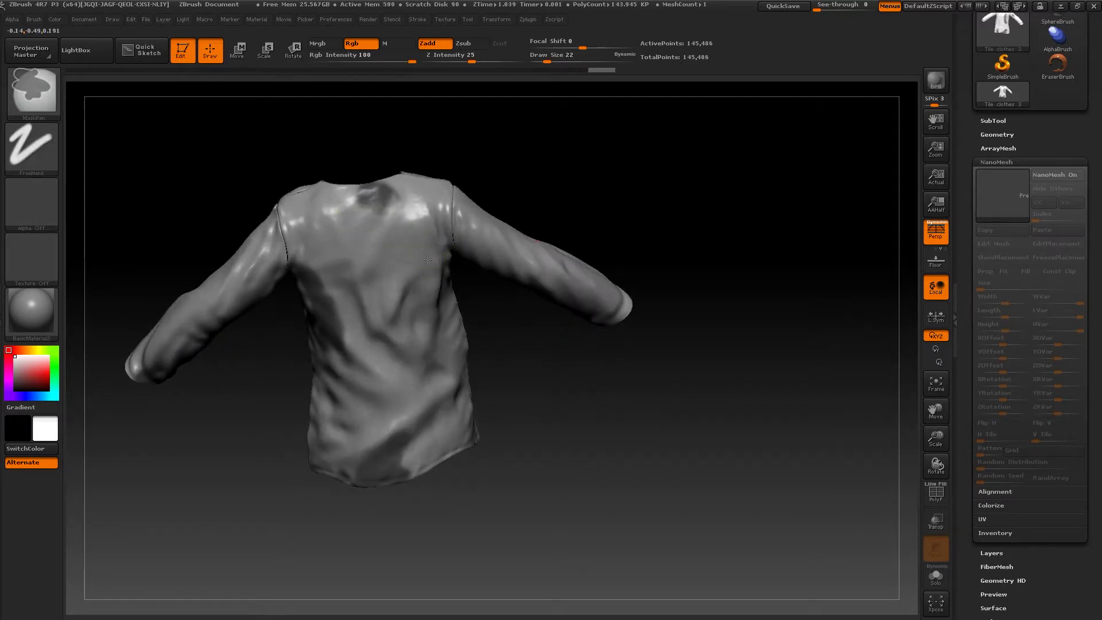
{"action": "left_click_drag", "start_coordinate": [432, 281], "coordinate": [429, 259], "text": "ctrl"}
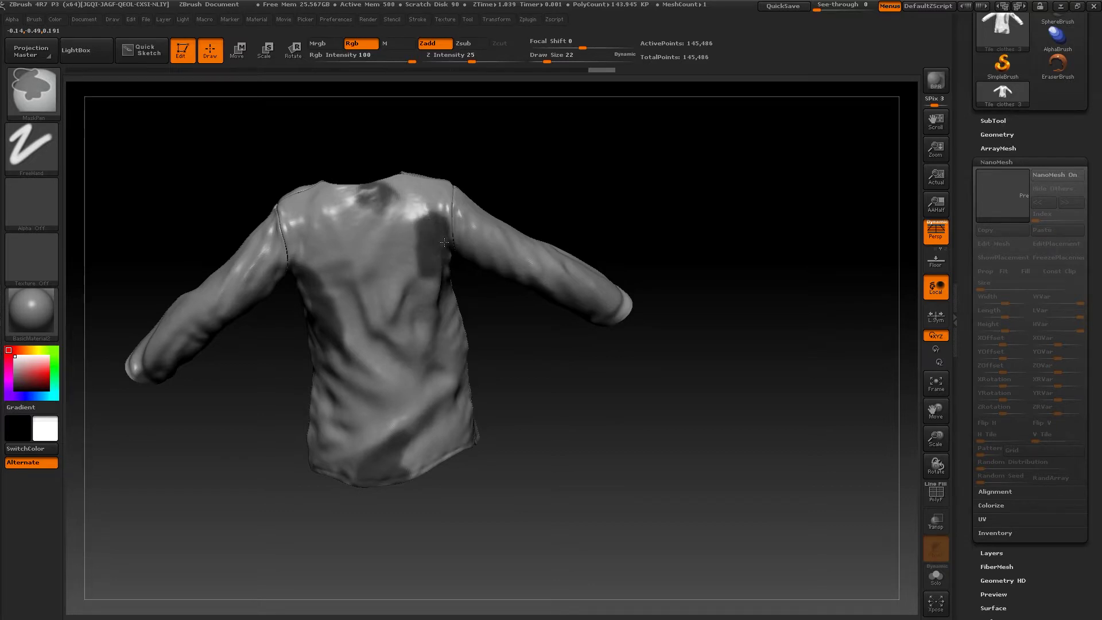
{"action": "left_click_drag", "start_coordinate": [671, 315], "coordinate": [680, 328]}
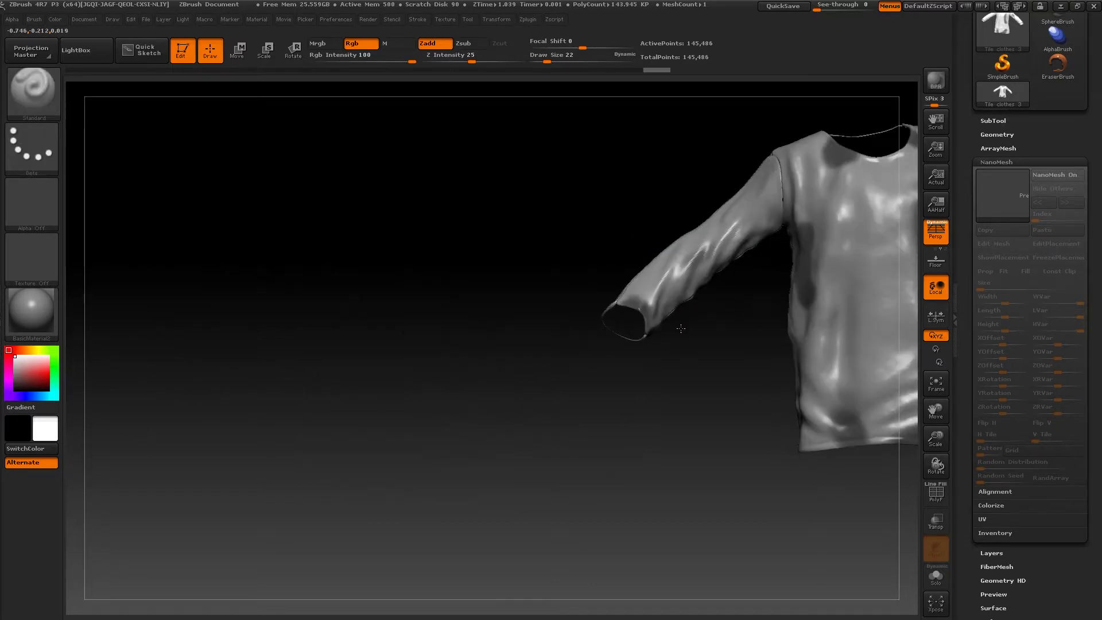
{"action": "left_click_drag", "start_coordinate": [696, 423], "coordinate": [907, 479], "text": "shift"}
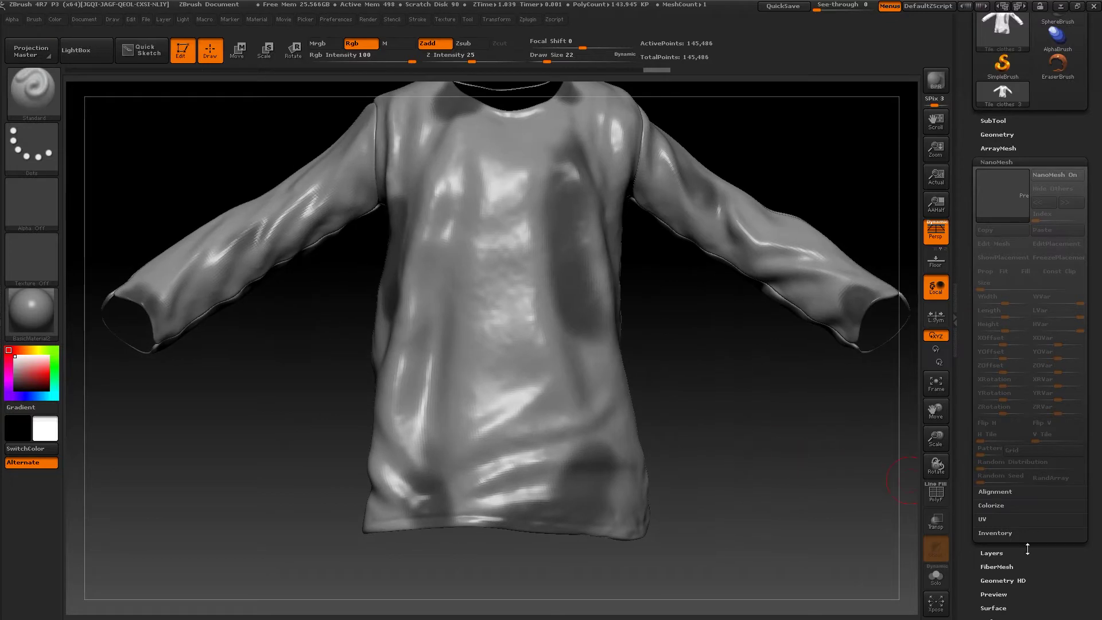
Hide the unmasked mesh with HidePt, then invert visibility so the masked patches become holes.
{"action": "scroll", "coordinate": [1027, 550], "scroll_direction": "down", "scroll_amount": 5}
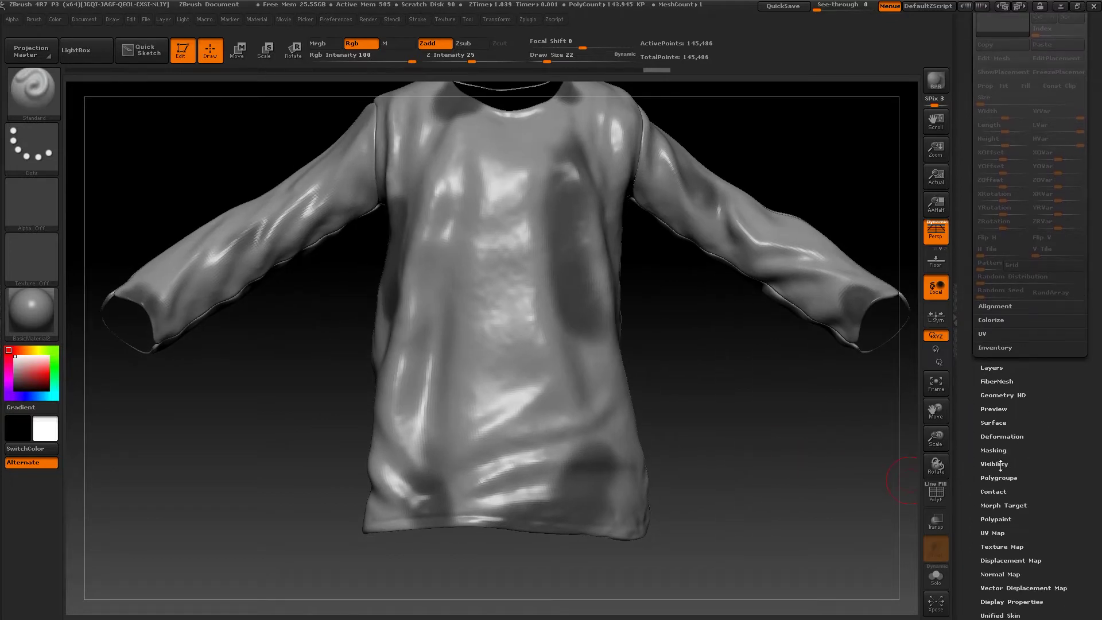
{"action": "left_click", "coordinate": [1000, 465]}
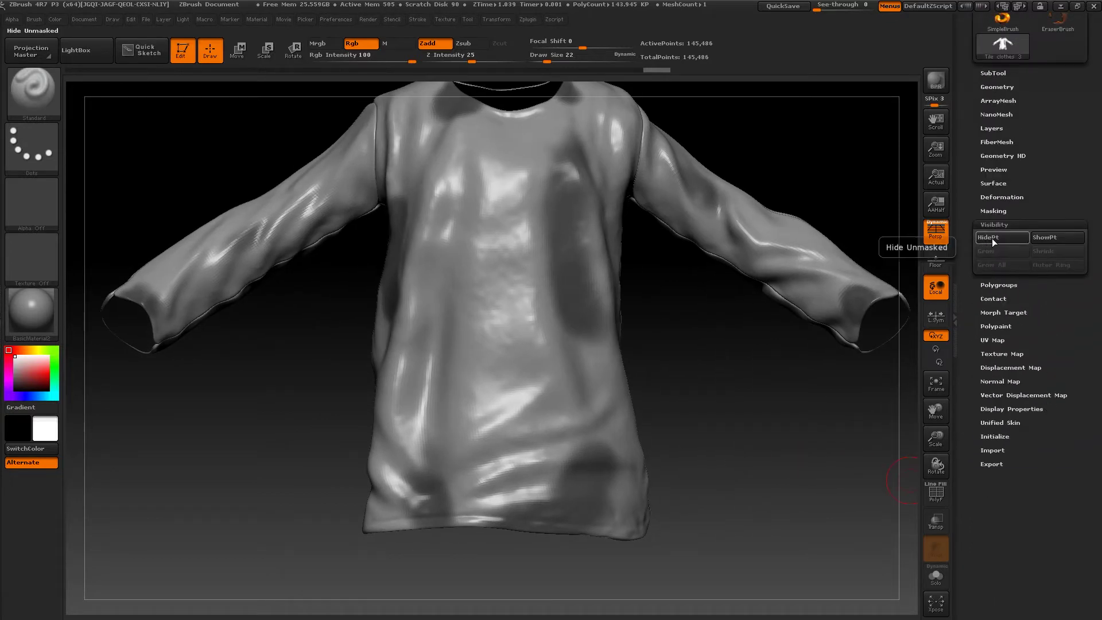
{"action": "left_click", "coordinate": [990, 240]}
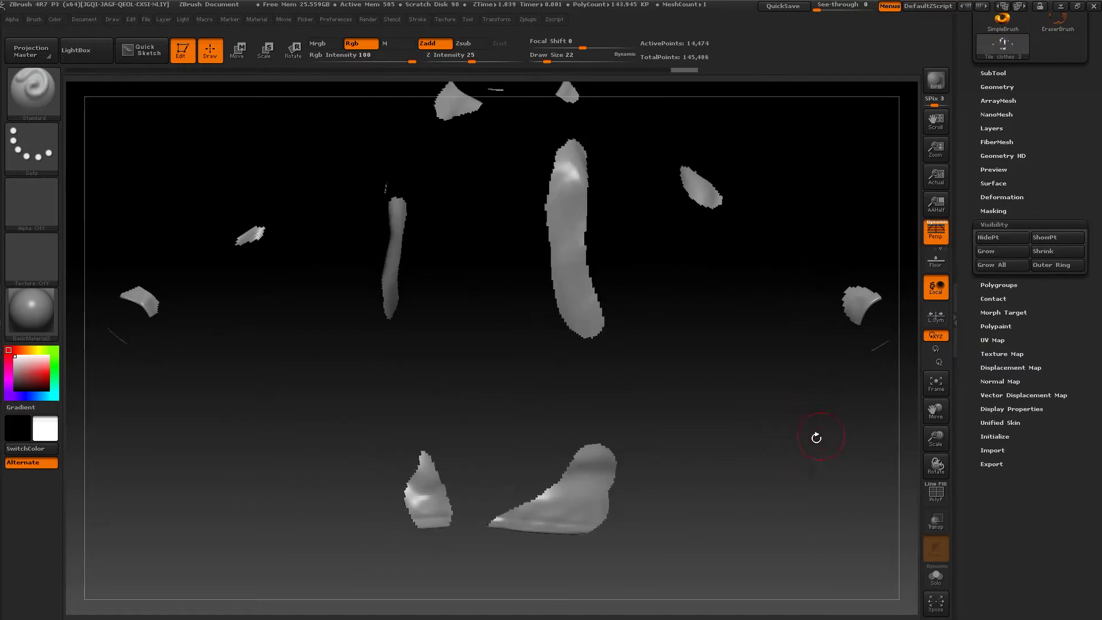
{"action": "left_click", "coordinate": [788, 419], "text": "ctrl+shift"}
{"action": "left_click_drag", "start_coordinate": [765, 459], "coordinate": [643, 188], "text": "alt"}
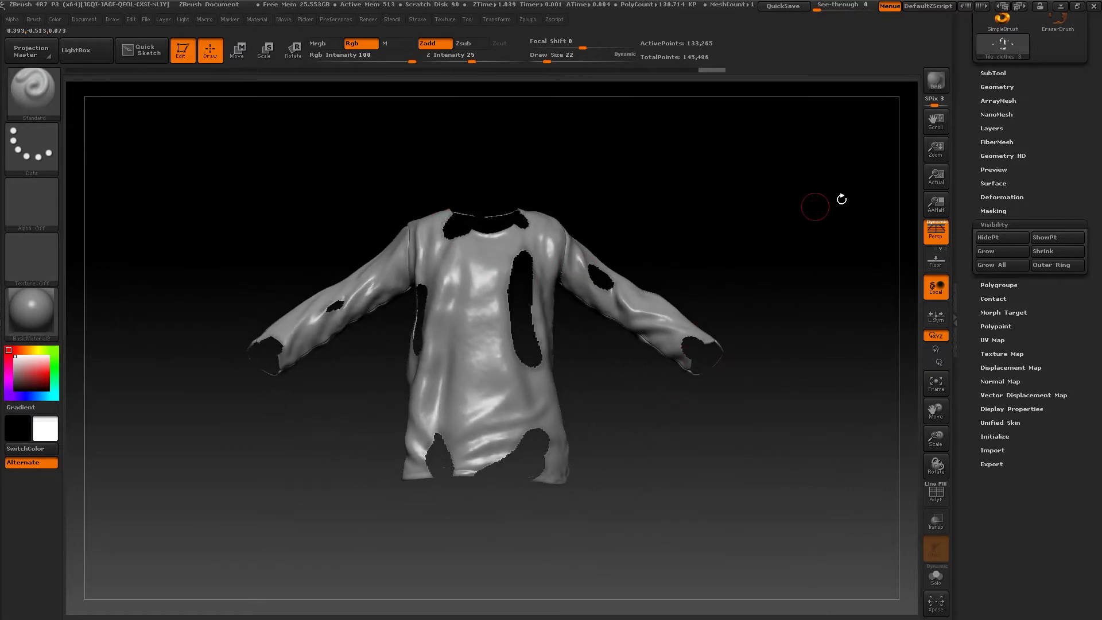
Delete the hidden patches with Del Hidden, leaving 133,265 points, and clear the mask.
{"action": "left_click", "coordinate": [996, 87]}
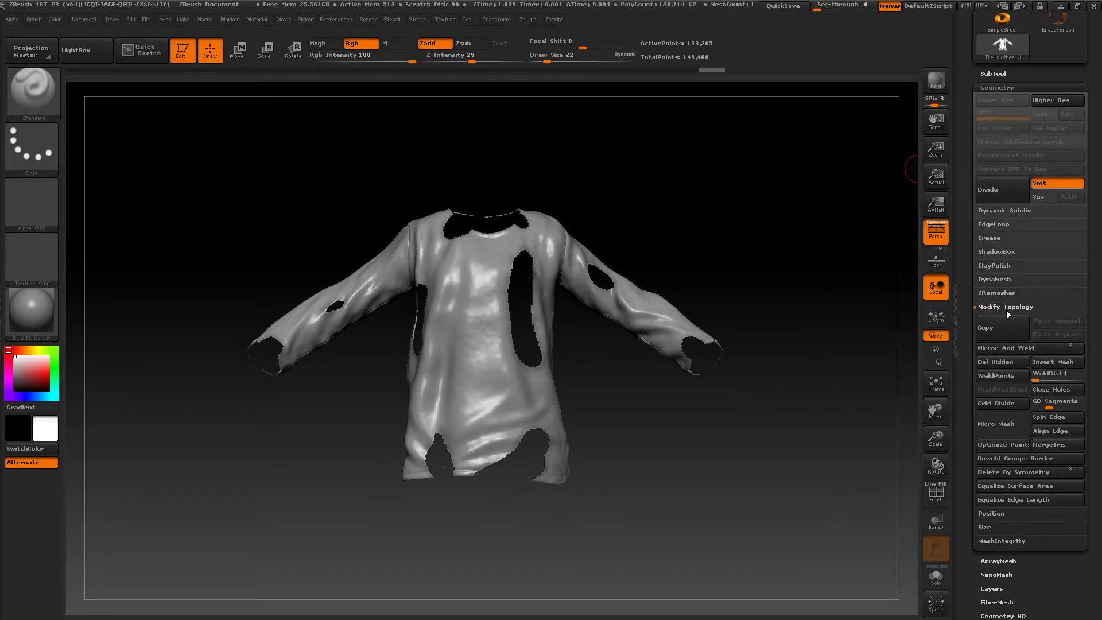
{"action": "left_click", "coordinate": [995, 361]}
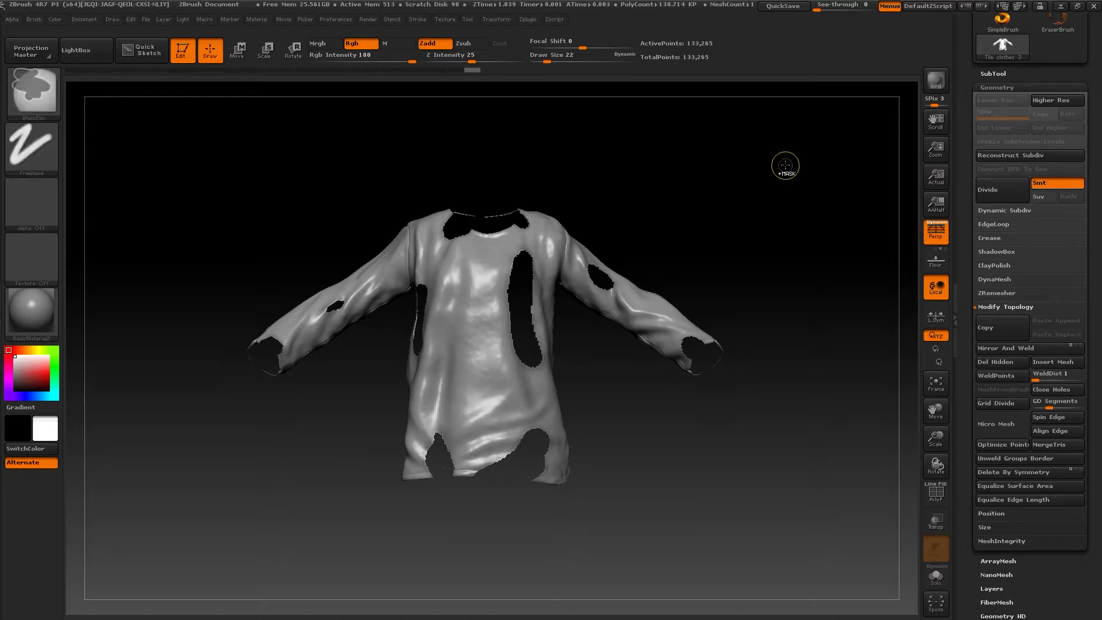
{"action": "mouse_move", "coordinate": [824, 131]}
{"action": "left_mouse_down", "text": "ctrl"}
{"action": "mouse_move", "coordinate": [212, 394]}
{"action": "mouse_move", "coordinate": [219, 513]}
{"action": "left_mouse_up", "text": "ctrl"}
{"action": "left_click_drag", "start_coordinate": [804, 251], "coordinate": [884, 367]}
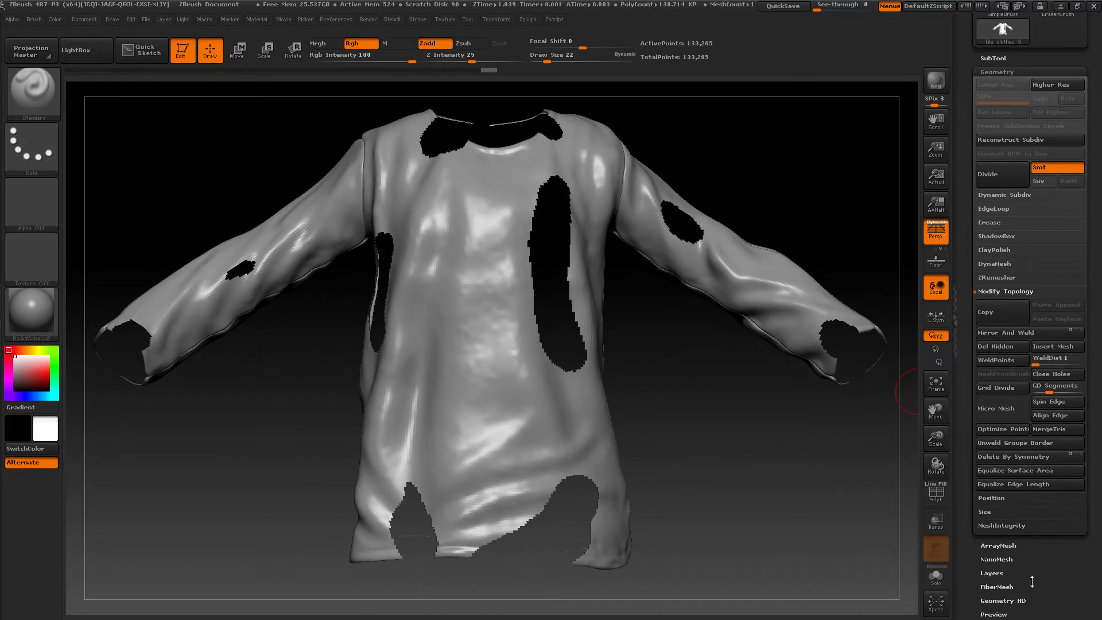
{"action": "left_click", "coordinate": [1002, 549]}
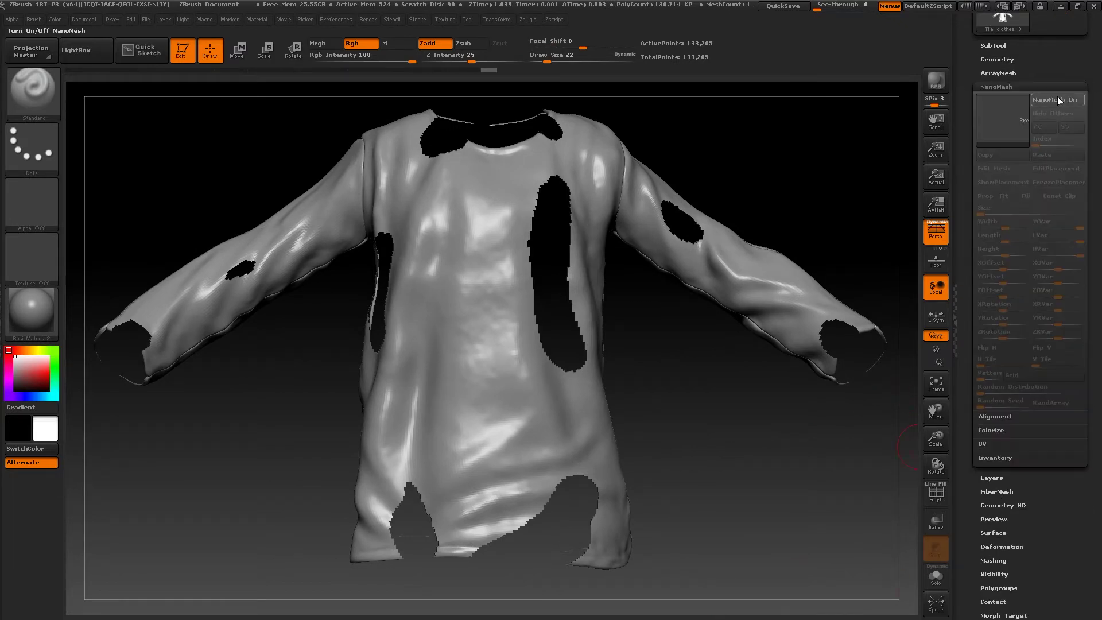
Turn NanoMesh back on over the holed shirt, inspect the knit and save the file.
{"action": "left_click", "coordinate": [1056, 99]}
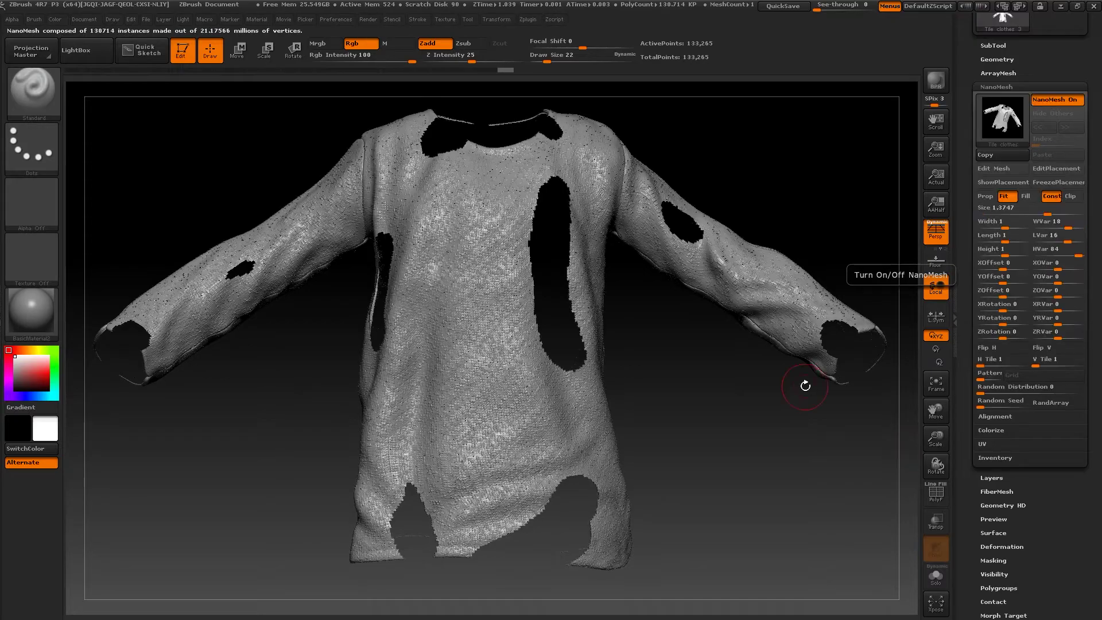
{"action": "left_click_drag", "start_coordinate": [747, 414], "coordinate": [797, 433]}
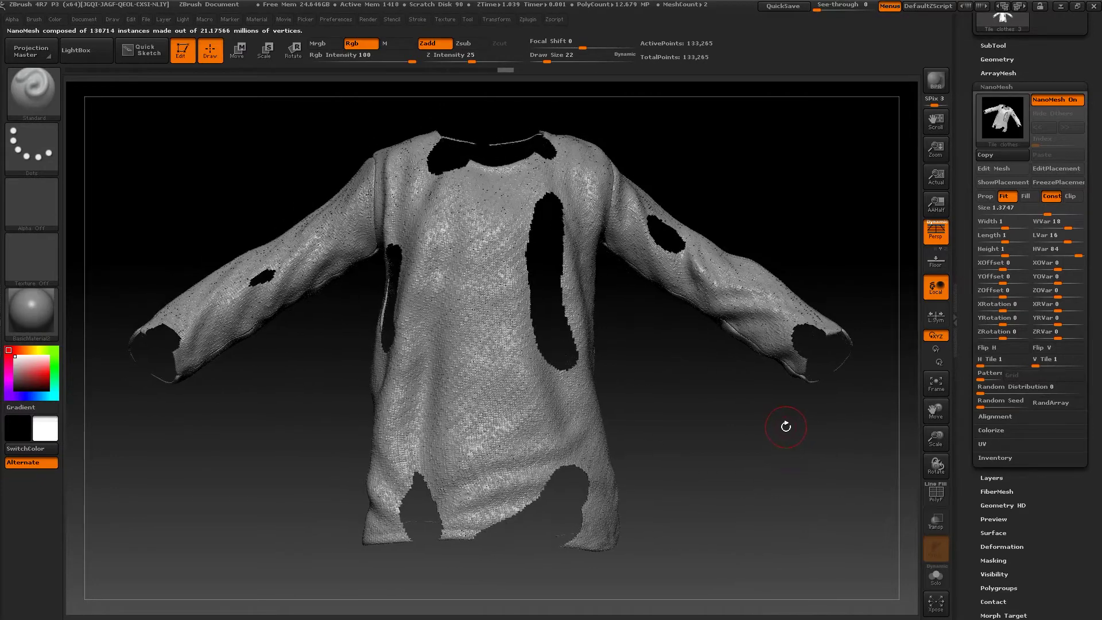
{"action": "key", "text": "ctrl+s"}
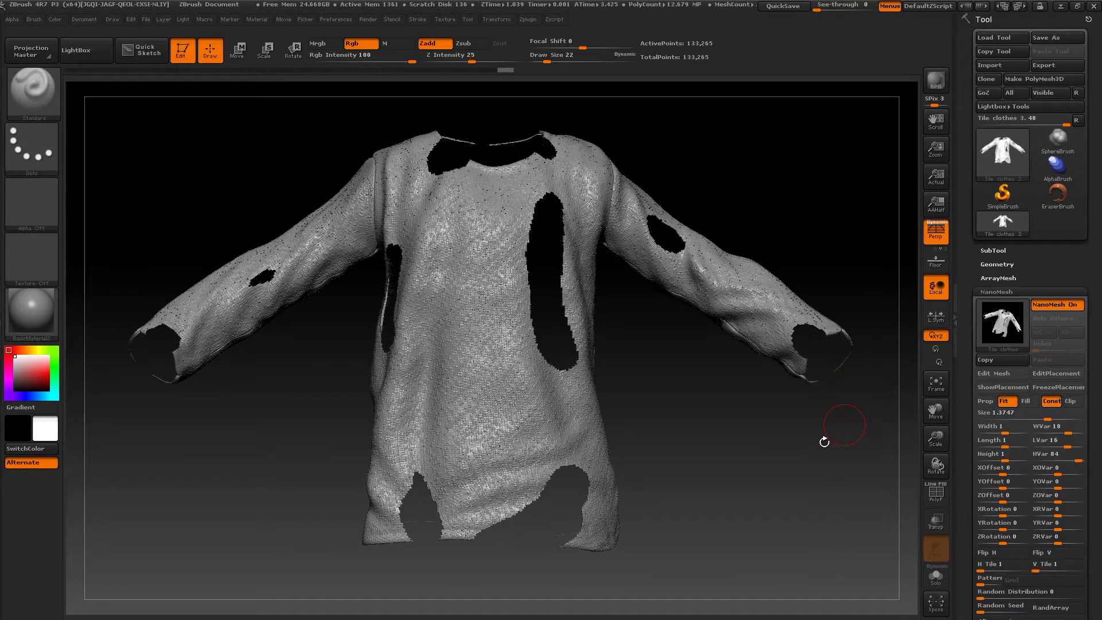
Hide one of the two duplicated shirt subtools in the SubTool list.
{"action": "left_click_drag", "start_coordinate": [824, 441], "coordinate": [969, 305]}
{"action": "left_click", "coordinate": [995, 250]}
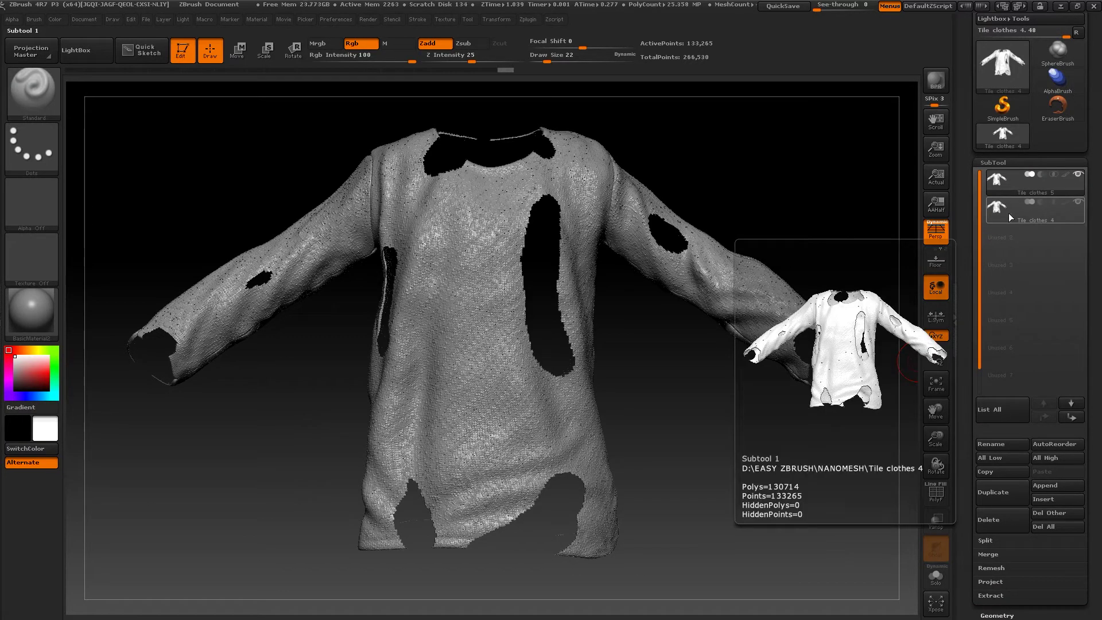
{"action": "left_click", "coordinate": [1079, 202]}
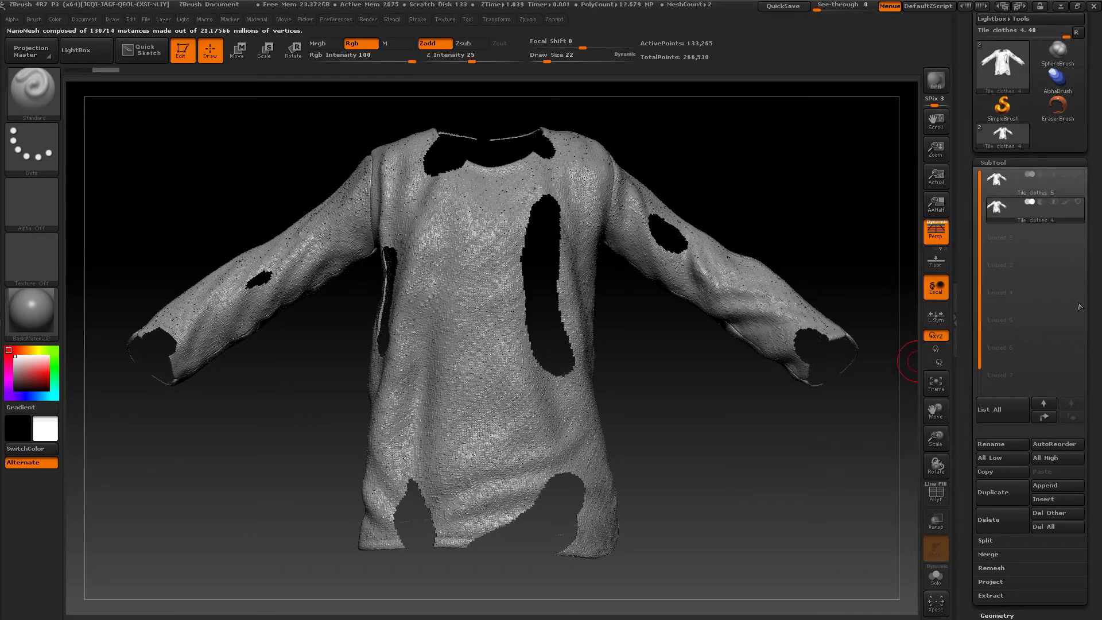
{"action": "left_click_drag", "start_coordinate": [1091, 318], "coordinate": [1089, 214]}
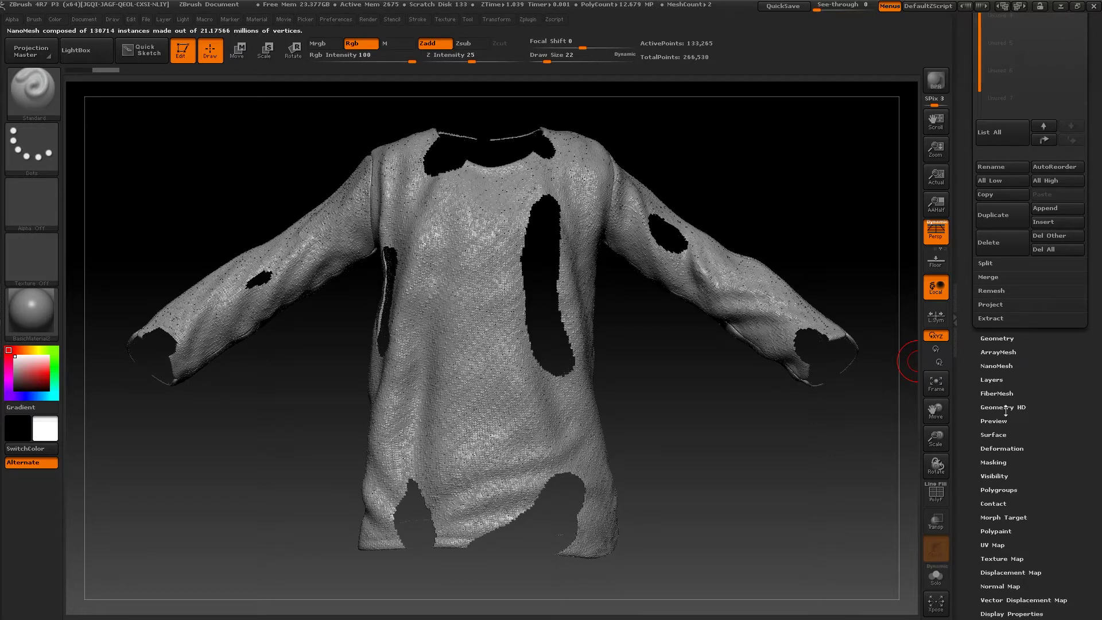
Turn off NanoMesh on the visible shirt copy so it shows smooth.
{"action": "left_click", "coordinate": [997, 365]}
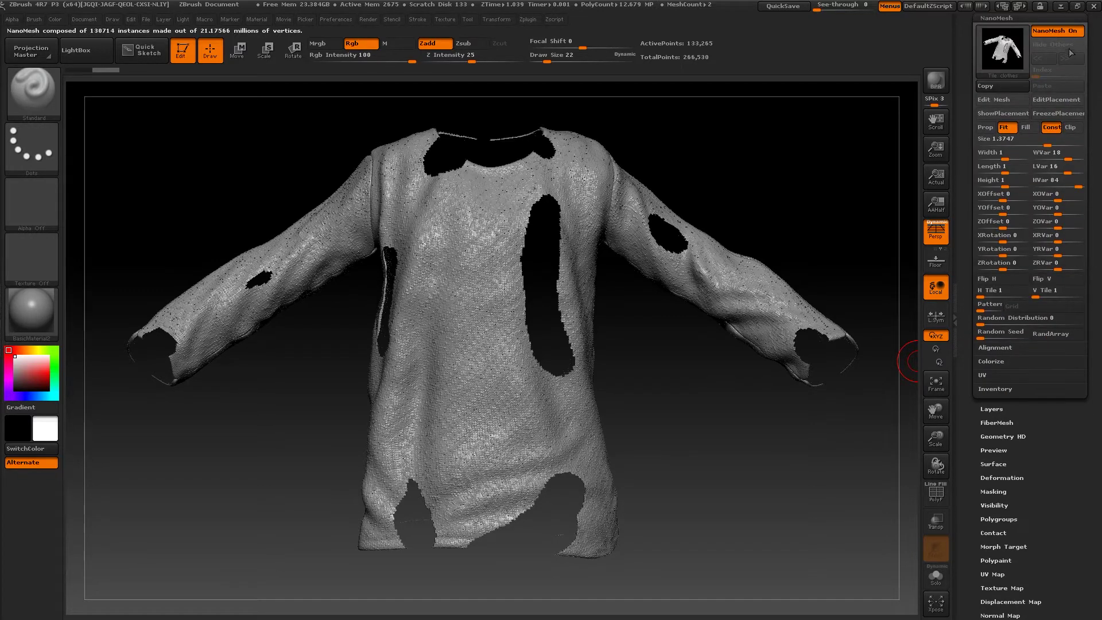
{"action": "left_click", "coordinate": [1057, 31]}
{"action": "left_click_drag", "start_coordinate": [691, 454], "coordinate": [745, 389], "text": "alt"}
{"action": "left_click_drag", "start_coordinate": [1045, 492], "coordinate": [1045, 452]}
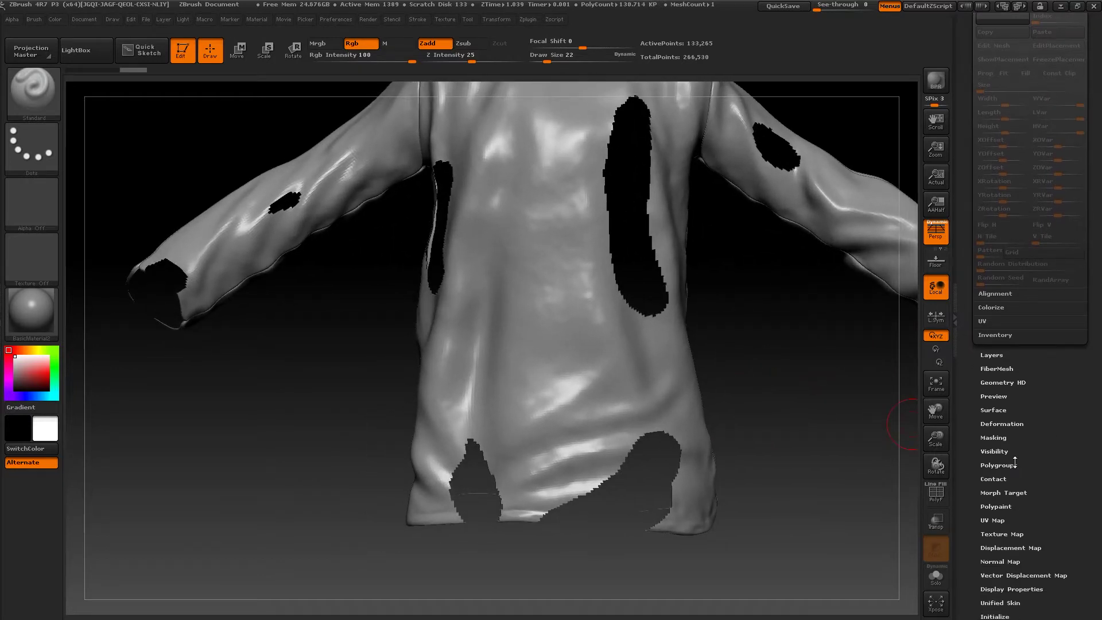
Mask the hole borders using MaskByFeature with Border, then grow the mask slightly wider.
{"action": "left_click", "coordinate": [994, 438]}
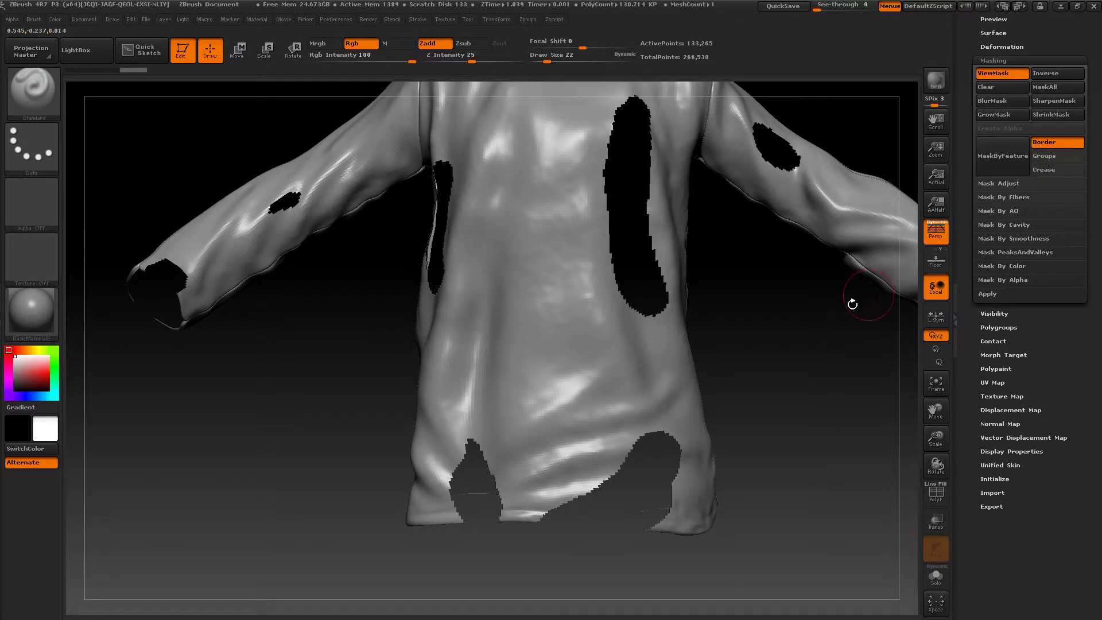
{"action": "left_click", "coordinate": [1008, 159]}
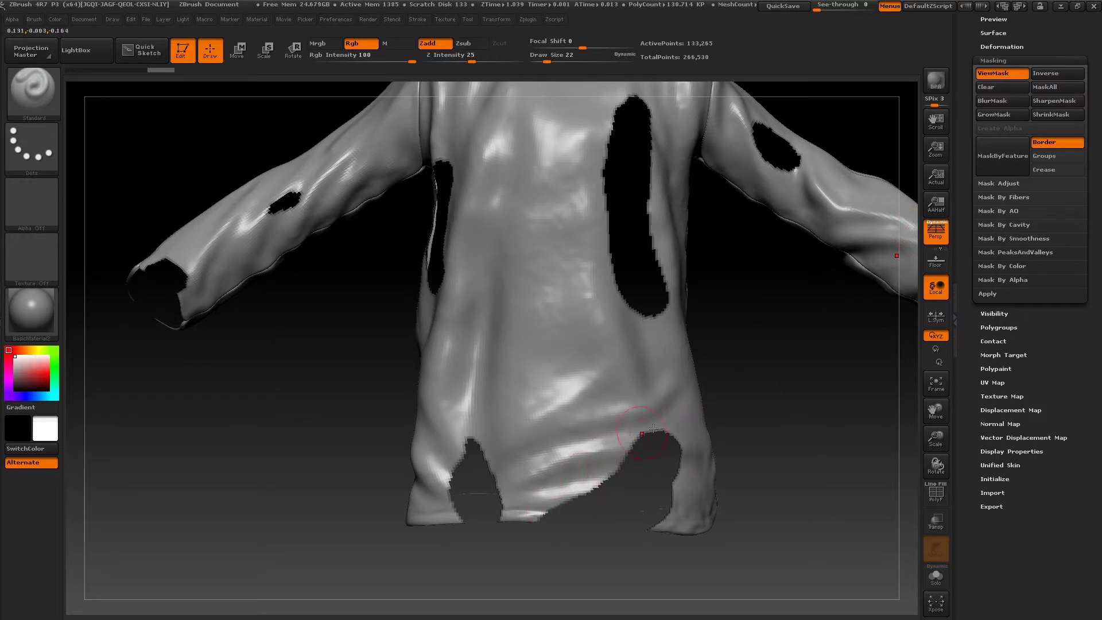
{"action": "left_click", "coordinate": [995, 114]}
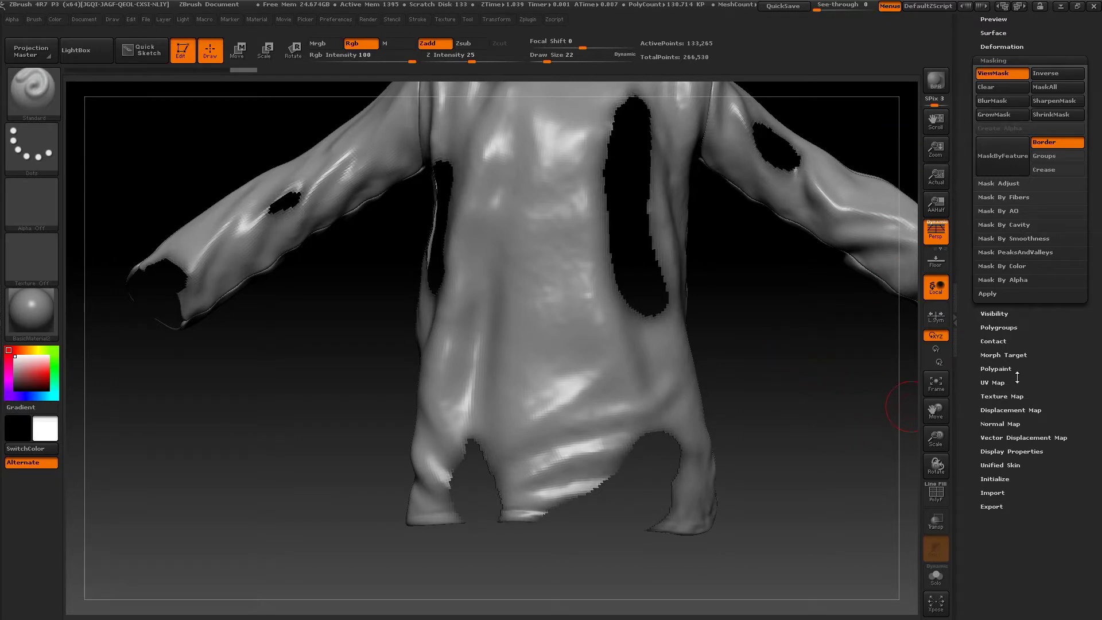
{"action": "left_click", "coordinate": [1000, 314]}
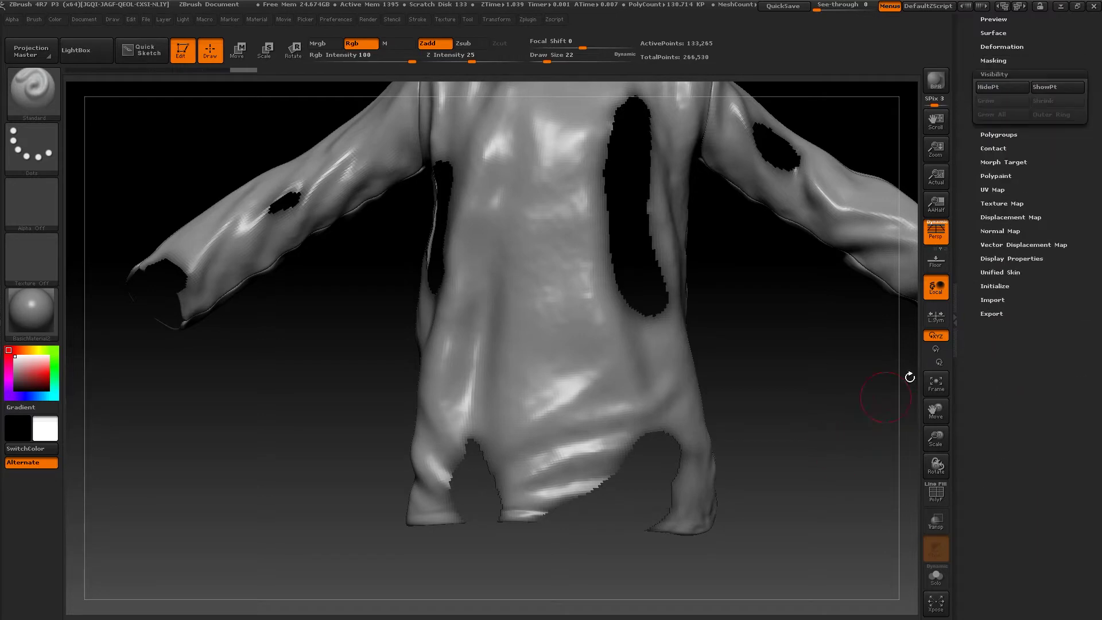
Hide all but the masked borders and delete the hidden mesh, leaving 15,514 points.
{"action": "left_click", "coordinate": [1000, 87]}
{"action": "key", "text": "f"}
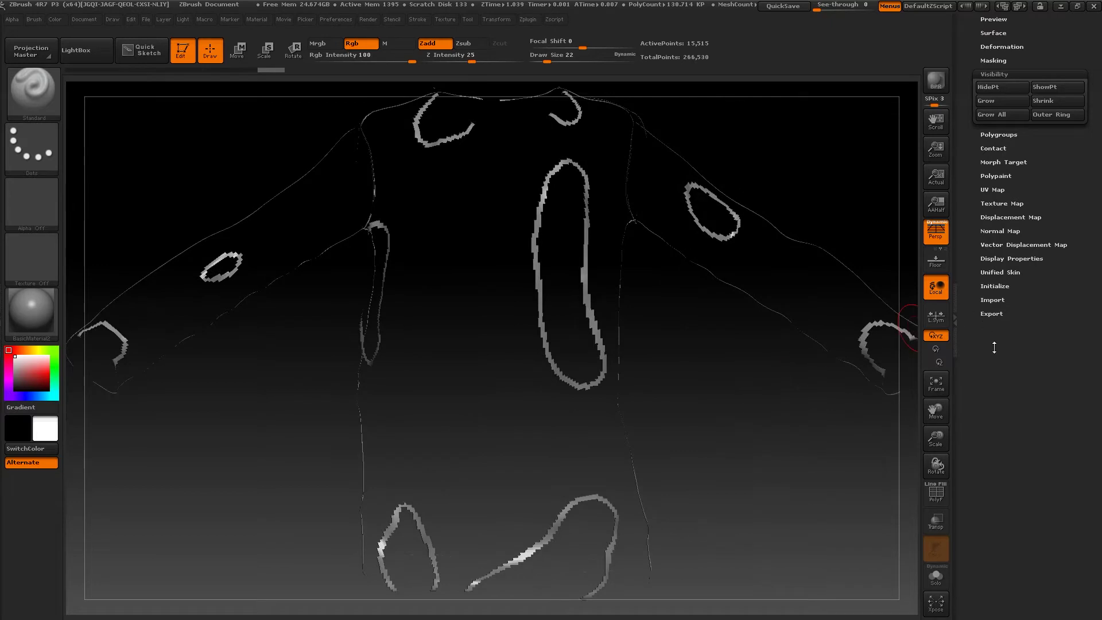
{"action": "scroll", "coordinate": [1020, 256], "scroll_direction": "up", "scroll_amount": 5}
{"action": "left_click", "coordinate": [996, 215]}
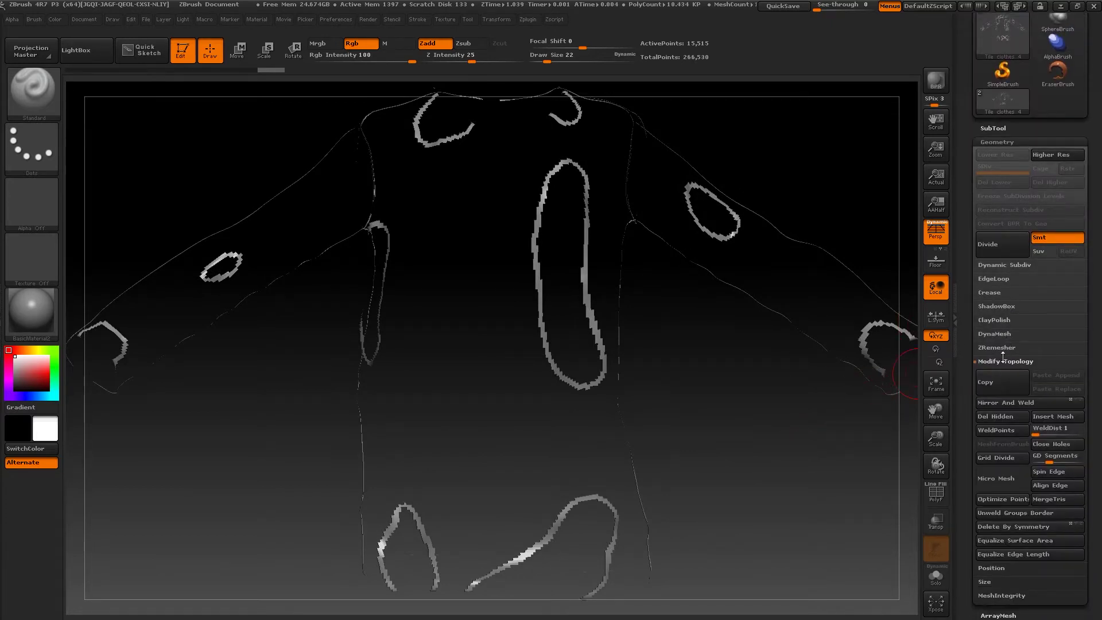
{"action": "left_click", "coordinate": [1003, 416]}
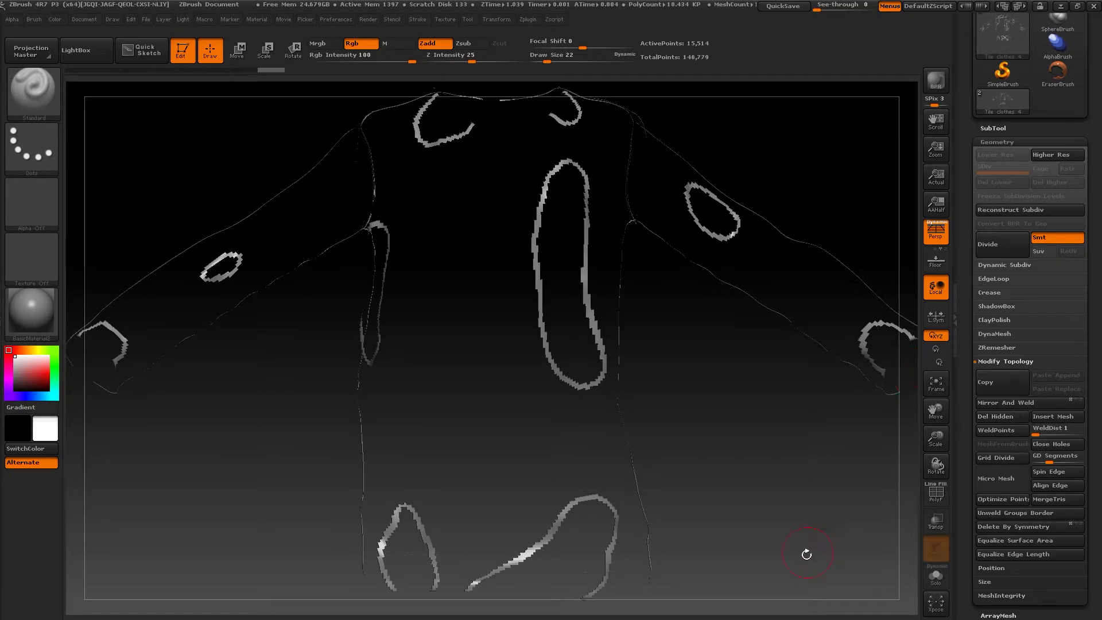
{"action": "scroll", "coordinate": [1097, 516], "scroll_direction": "down", "scroll_amount": 6}
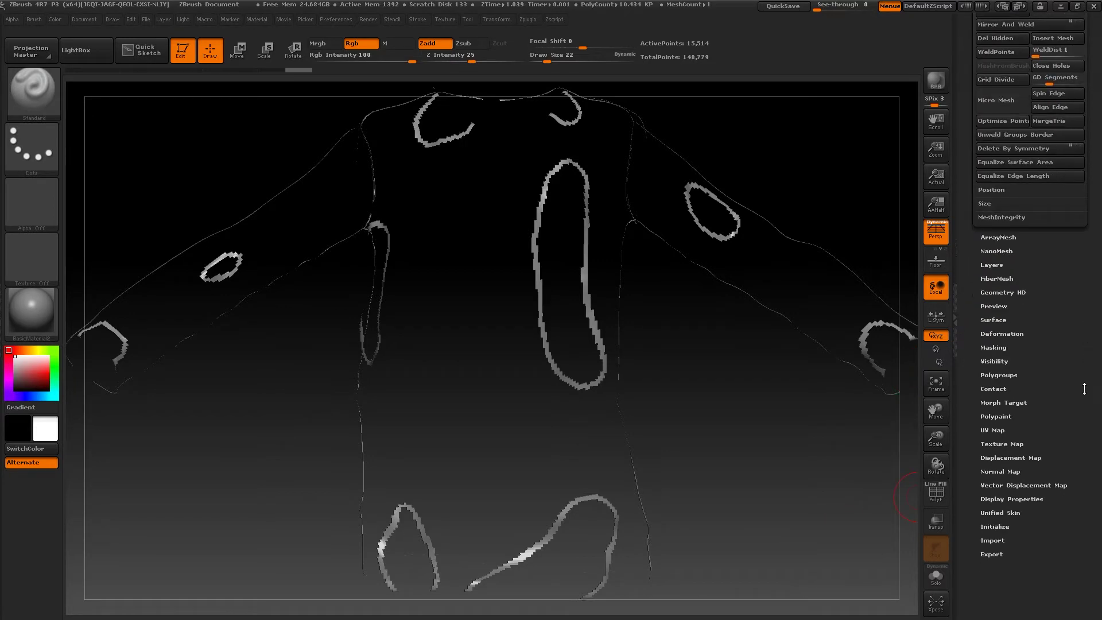
Switch NanoMesh on for the hole-border strips and zoom in to inspect the tiles.
{"action": "left_click", "coordinate": [998, 251]}
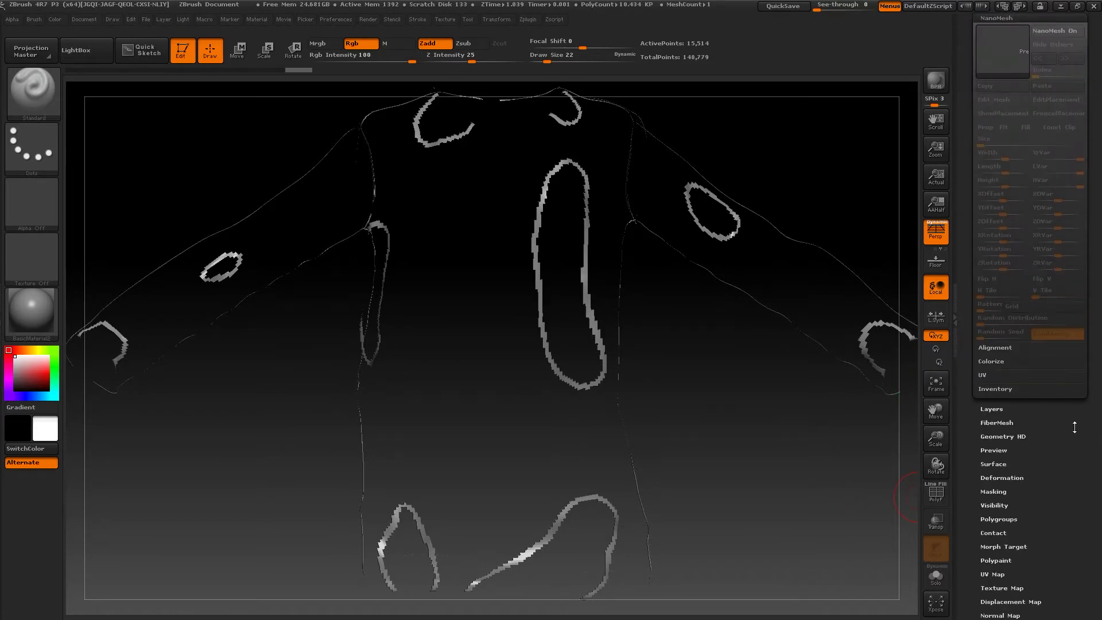
{"action": "scroll", "coordinate": [1059, 474], "scroll_direction": "up", "scroll_amount": 1}
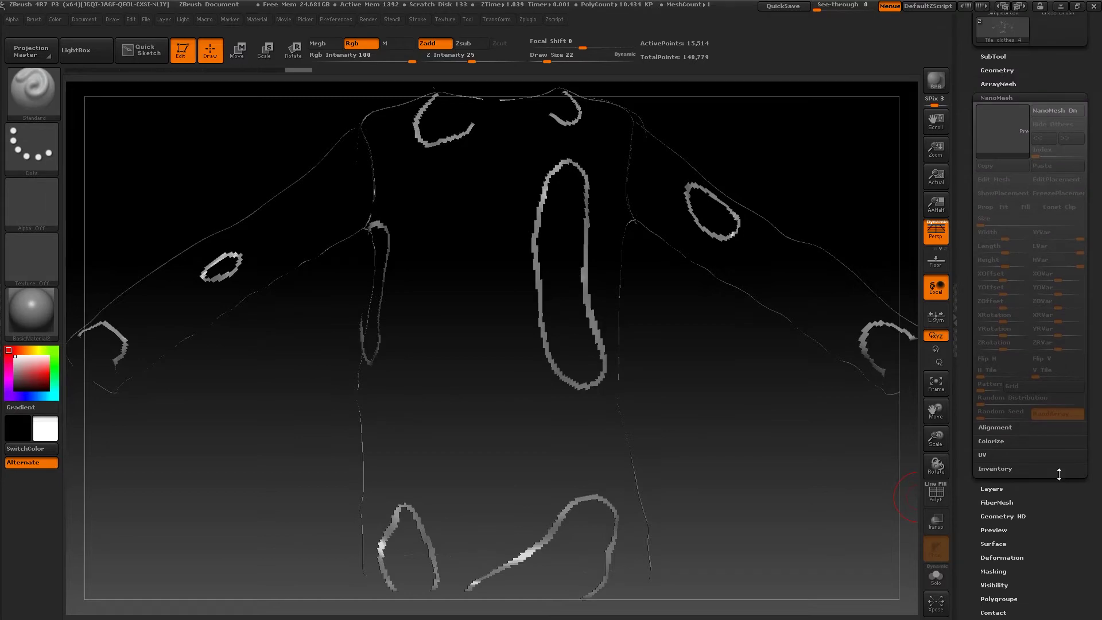
{"action": "left_click", "coordinate": [1060, 109]}
{"action": "left_click_drag", "start_coordinate": [734, 362], "coordinate": [540, 501], "text": "alt"}
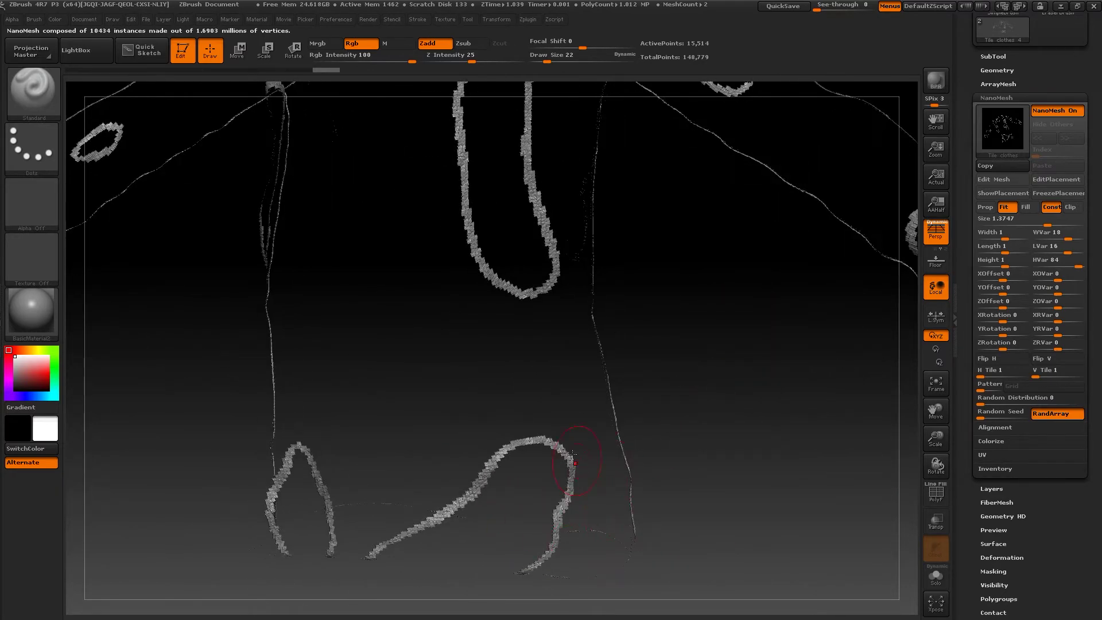
{"action": "left_click_drag", "start_coordinate": [684, 343], "coordinate": [912, 208]}
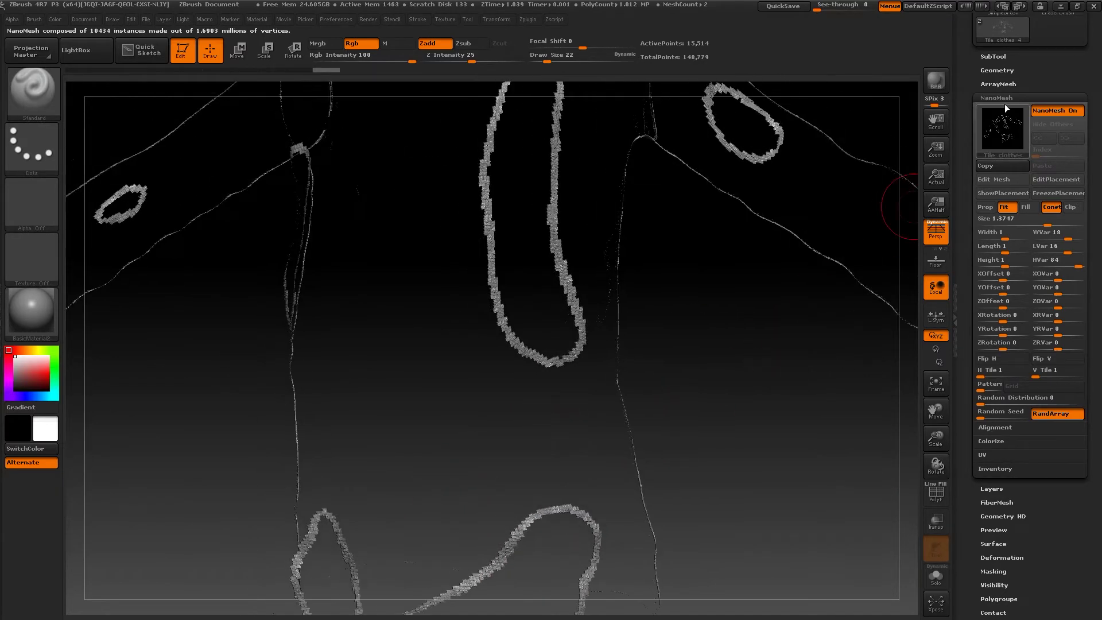
Make the full knitted shirt subtool visible again.
{"action": "left_click", "coordinate": [998, 56]}
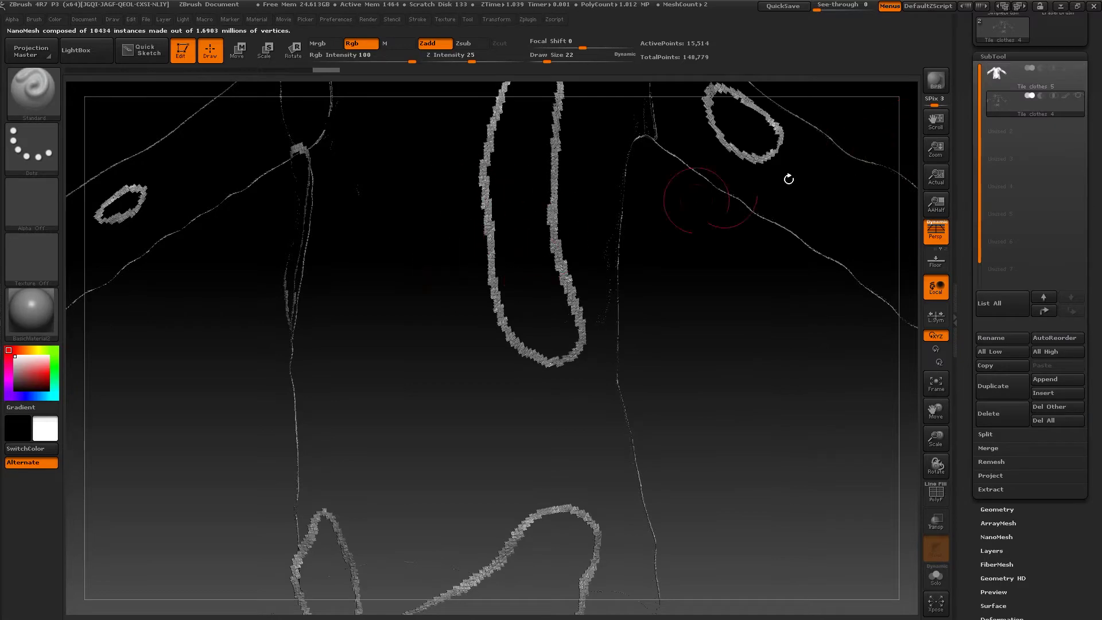
{"action": "mouse_move", "coordinate": [1078, 70]}
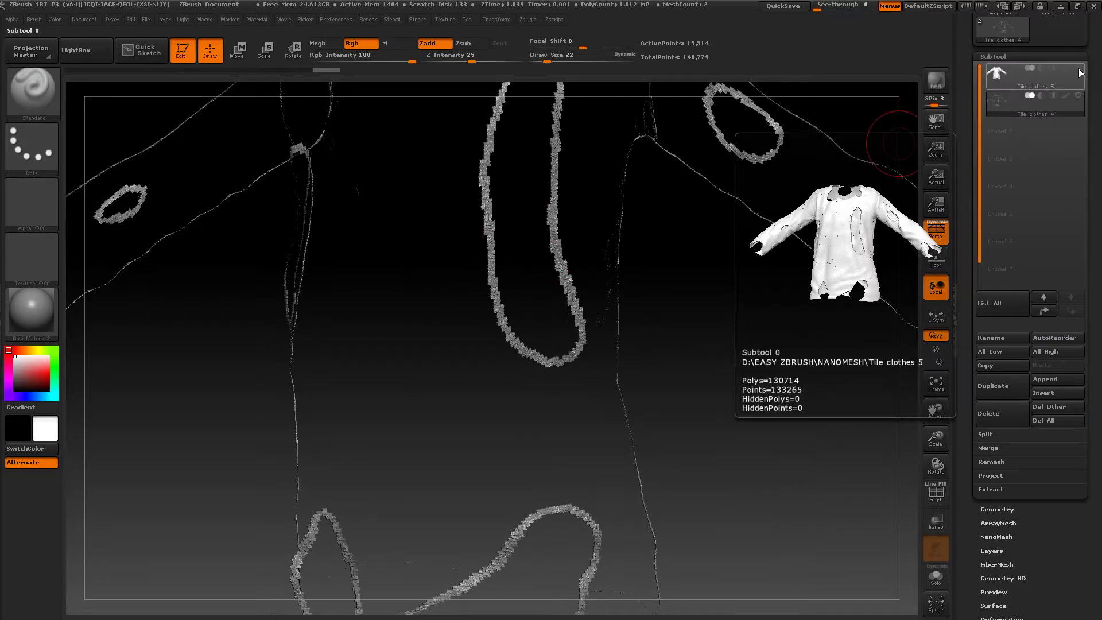
{"action": "left_click", "coordinate": [1081, 70]}
Orbit, frame and zoom in on a torso hole to inspect the tiled border strips.
{"action": "left_click_drag", "start_coordinate": [772, 389], "coordinate": [806, 430]}
{"action": "left_click_drag", "start_coordinate": [272, 406], "coordinate": [574, 287]}
{"action": "left_click_drag", "start_coordinate": [738, 229], "coordinate": [561, 373]}
{"action": "key", "text": "f"}
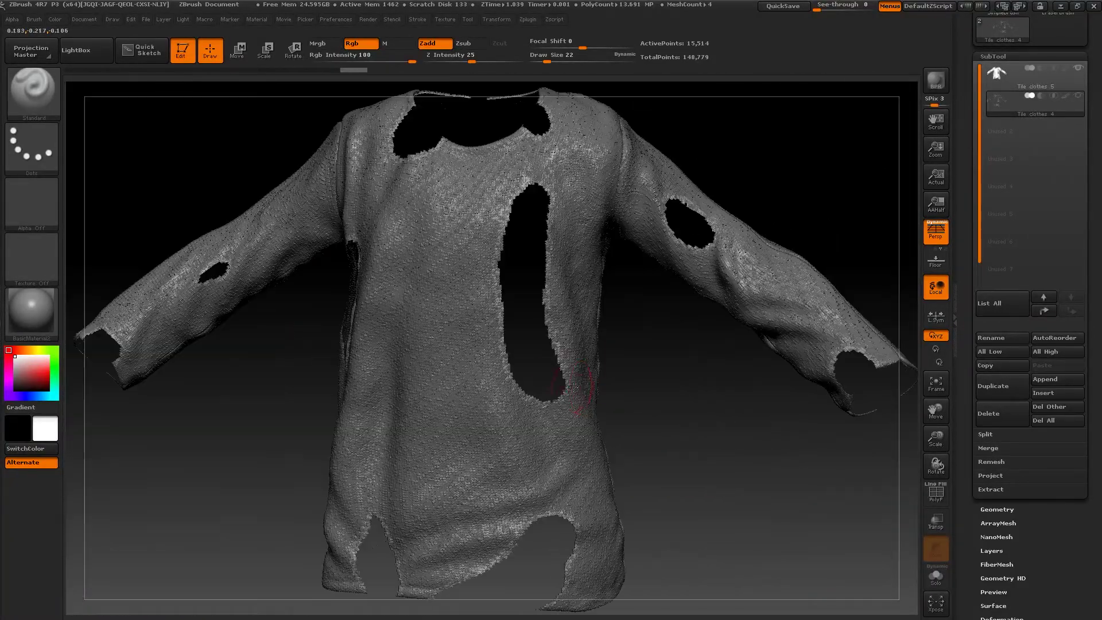
{"action": "left_click_drag", "start_coordinate": [713, 364], "coordinate": [844, 423]}
{"action": "scroll", "coordinate": [1066, 467], "scroll_direction": "down", "scroll_amount": 5}
{"action": "scroll", "coordinate": [1066, 467], "scroll_direction": "down", "scroll_amount": 1}
Stretch the hole-border NanoMesh tiles to Height 2.30489 and Length about 2.3, then enter Edit Mesh.
{"action": "left_click", "coordinate": [997, 364]}
{"action": "scroll", "coordinate": [986, 295], "scroll_direction": "up", "scroll_amount": 3}
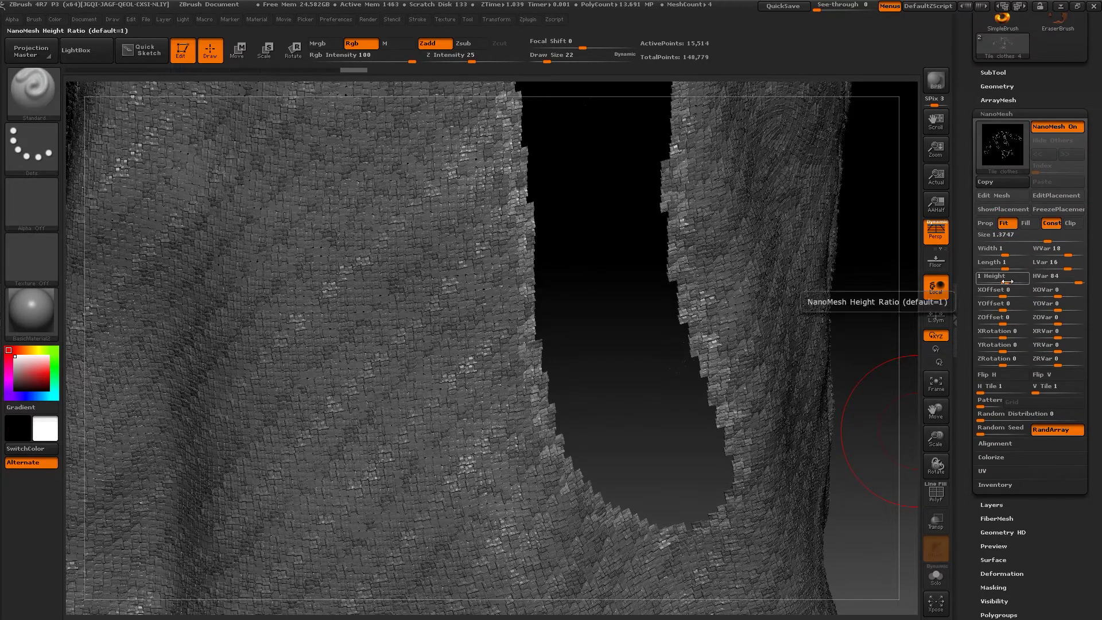
{"action": "left_click_drag", "start_coordinate": [1005, 282], "coordinate": [1080, 281]}
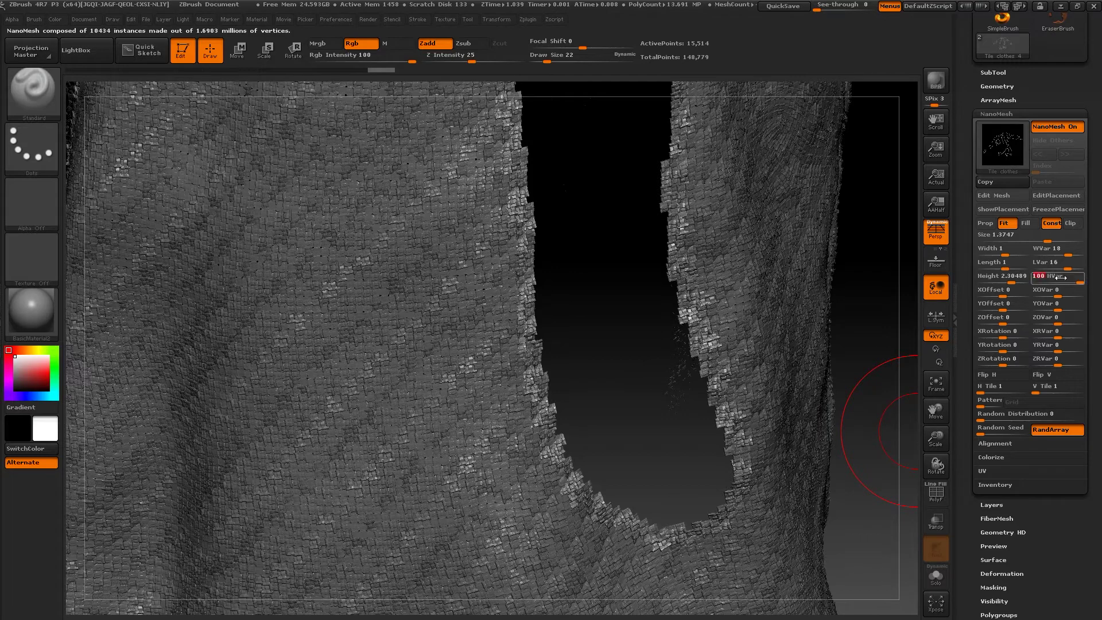
{"action": "left_click_drag", "start_coordinate": [1005, 268], "coordinate": [1007, 268]}
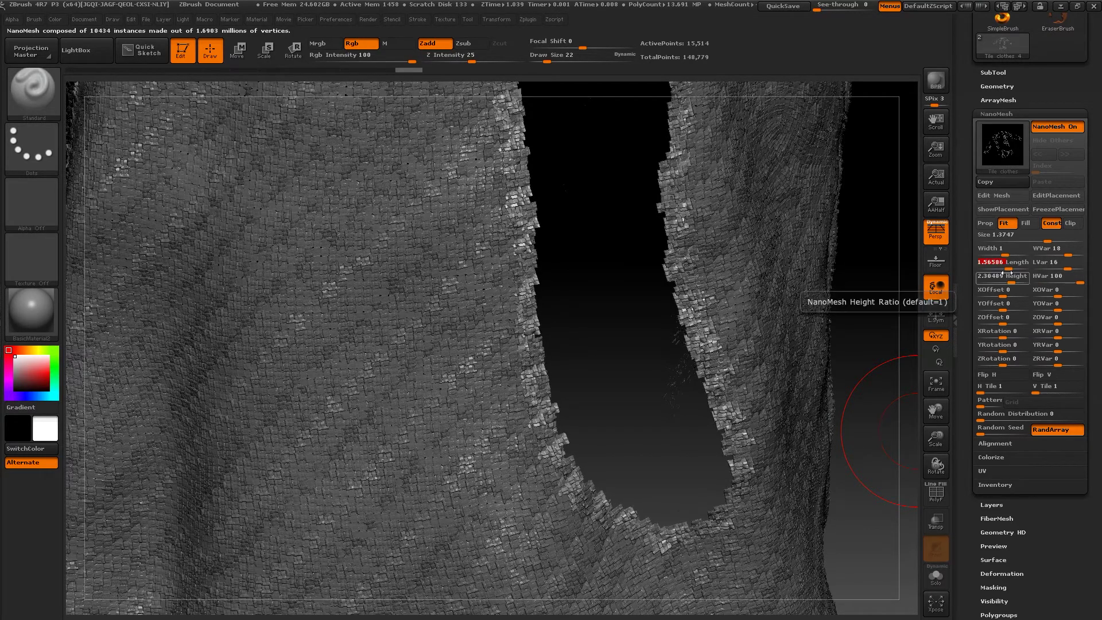
{"action": "left_click_drag", "start_coordinate": [1009, 268], "coordinate": [1009, 268]}
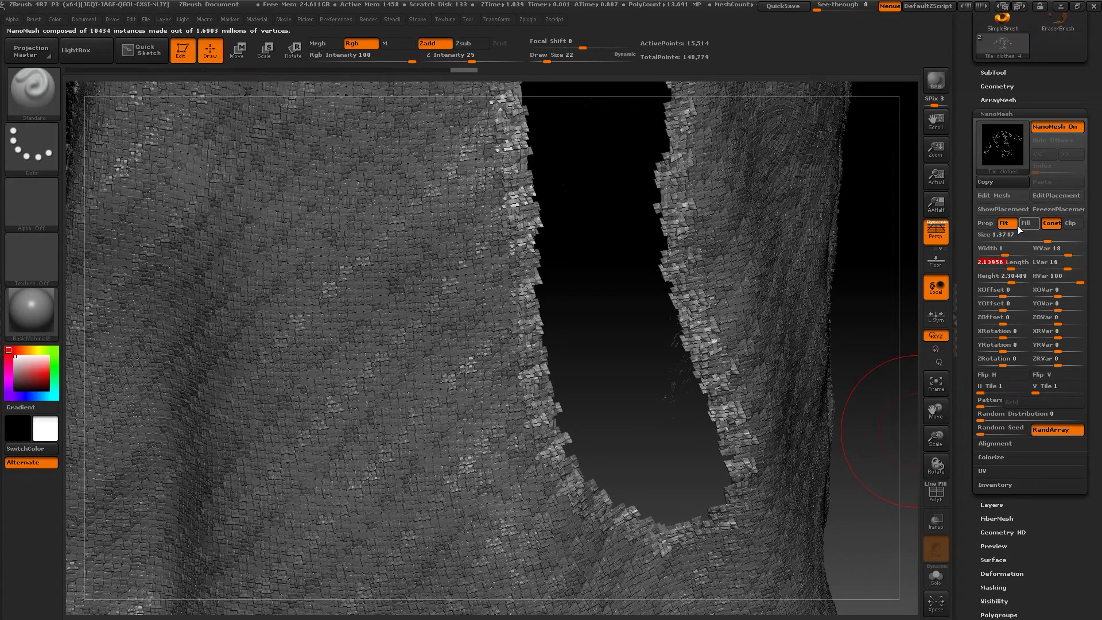
{"action": "left_click", "coordinate": [993, 195]}
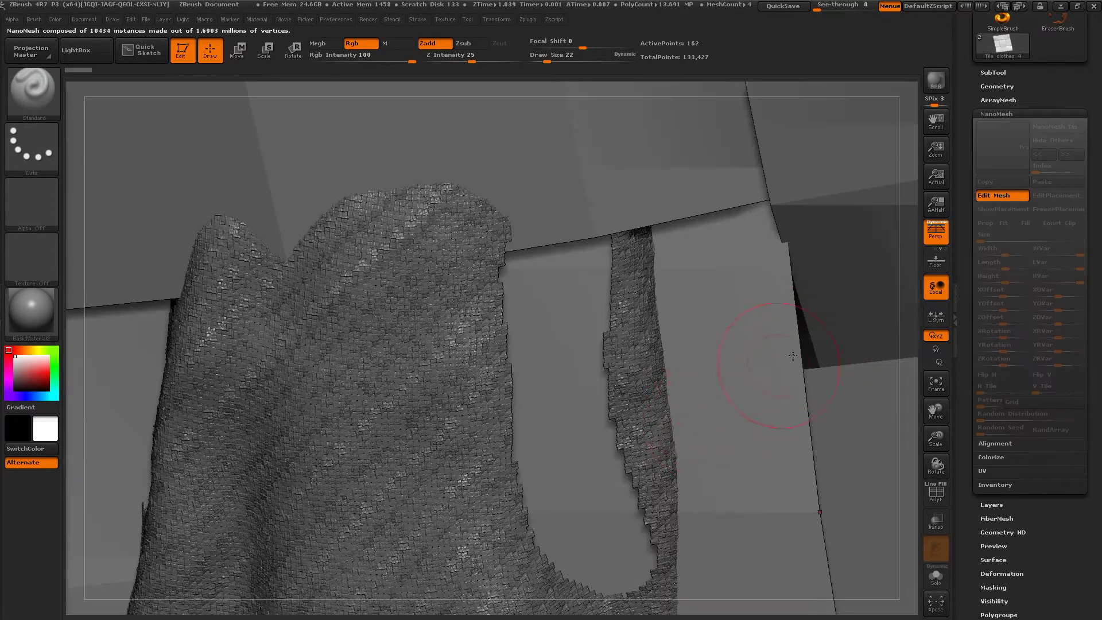
Hide the Tile clothes 5 shirt subtool so only the 3×3 tile mesh remains visible.
{"action": "key", "text": "f"}
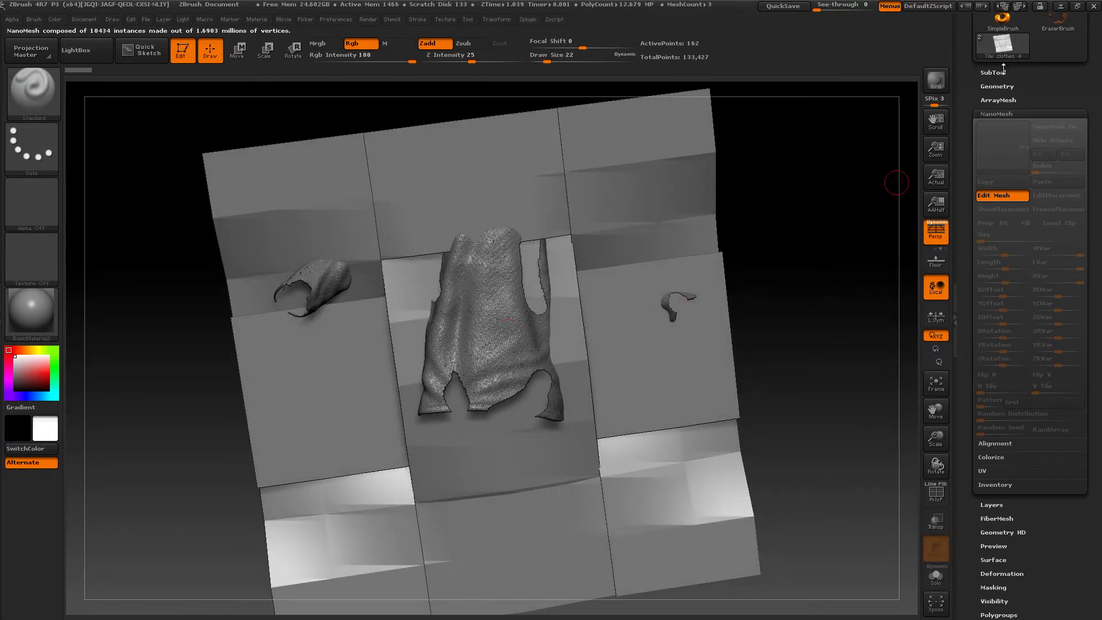
{"action": "left_click", "coordinate": [996, 73]}
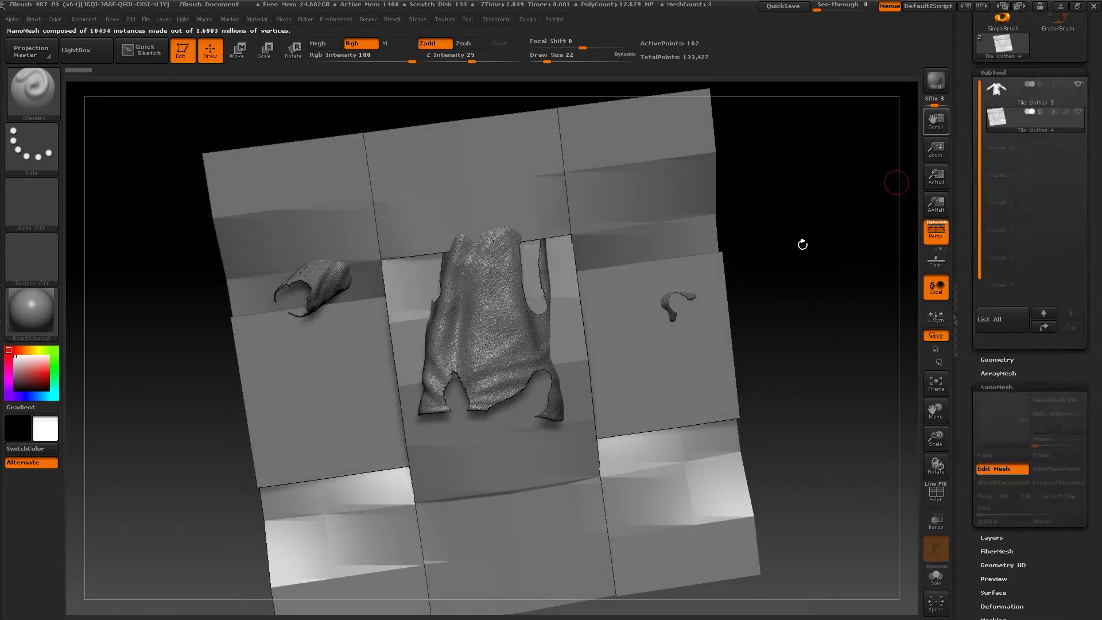
{"action": "left_click", "coordinate": [1079, 85]}
{"action": "mouse_move", "coordinate": [745, 336]}
{"action": "left_mouse_down"}
{"action": "mouse_move", "coordinate": [790, 283]}
{"action": "mouse_move", "coordinate": [818, 334]}
{"action": "mouse_move", "coordinate": [806, 351]}
{"action": "mouse_move", "coordinate": [775, 298]}
{"action": "mouse_move", "coordinate": [767, 360]}
{"action": "mouse_move", "coordinate": [784, 359]}
{"action": "mouse_move", "coordinate": [773, 342]}
{"action": "left_mouse_up"}
Select the Move Topological brush (B, M, T) and set its draw size to 140.
{"action": "key", "text": "s"}
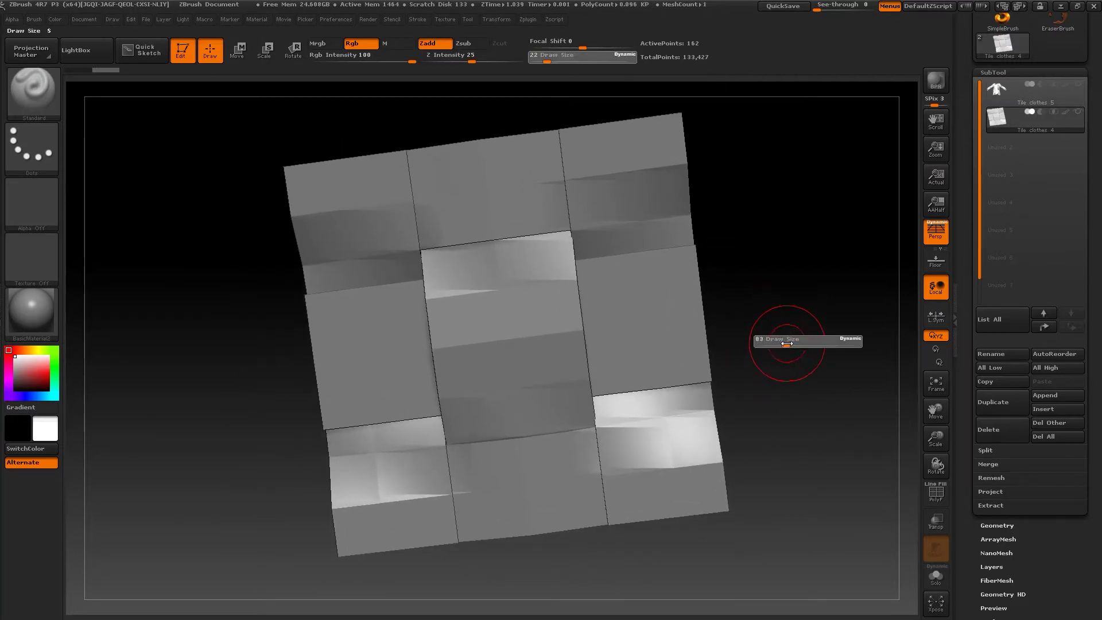
{"action": "key", "text": "b"}
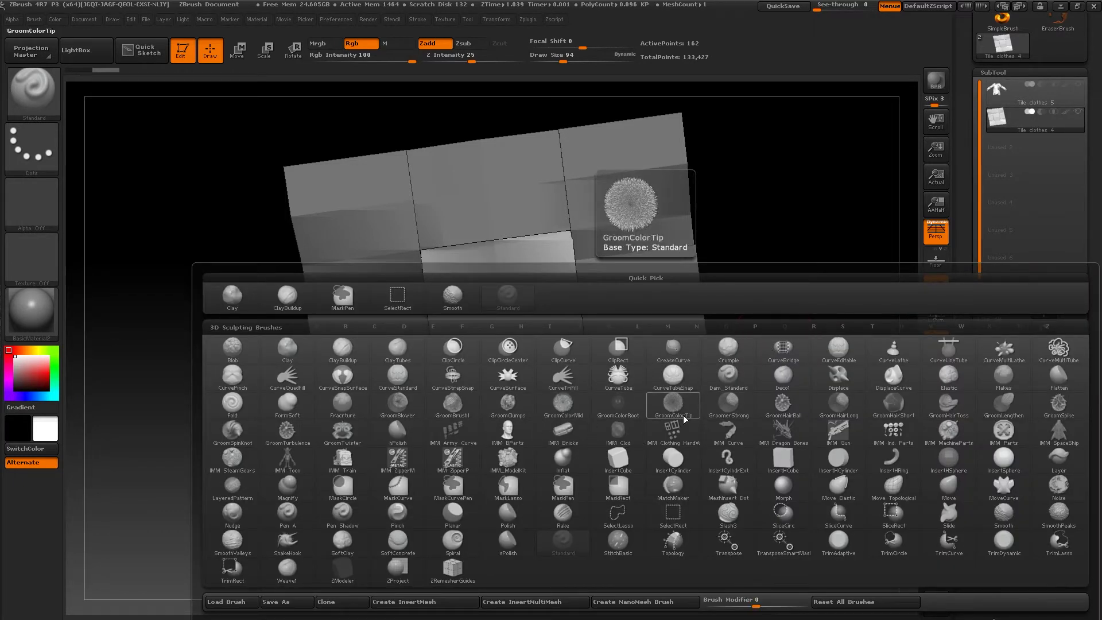
{"action": "key", "text": "m"}
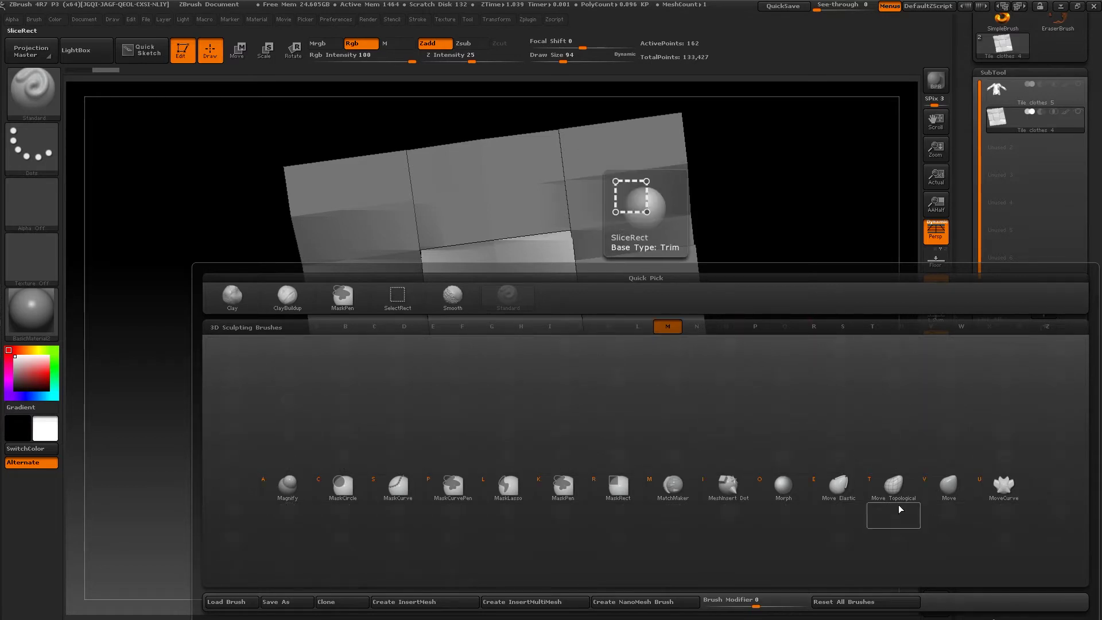
{"action": "key", "text": "t"}
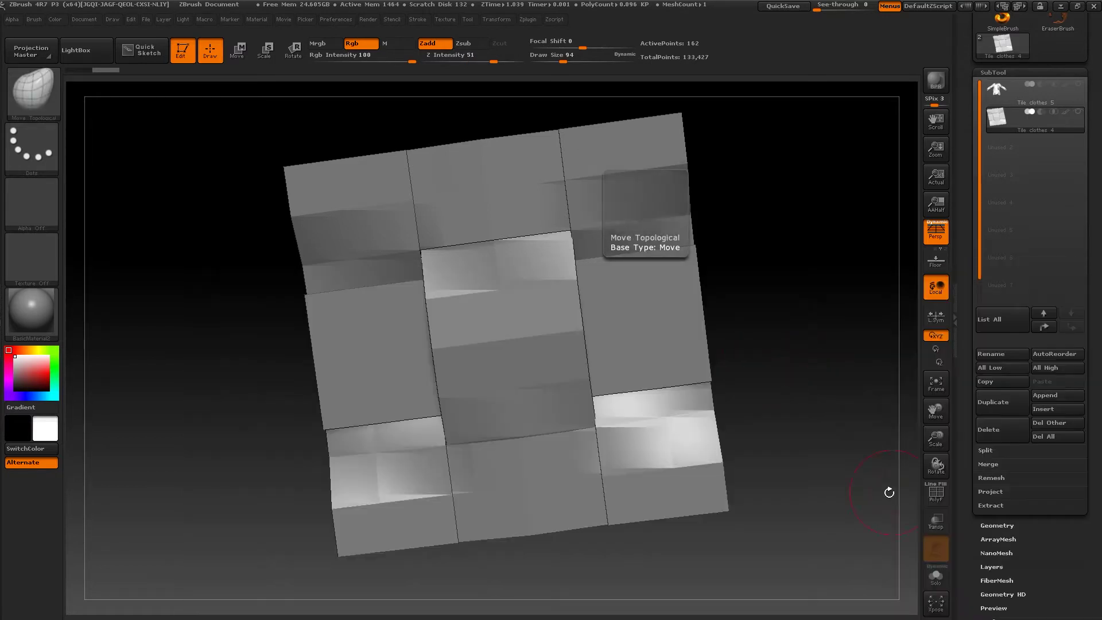
{"action": "left_click_drag", "start_coordinate": [842, 285], "coordinate": [913, 422]}
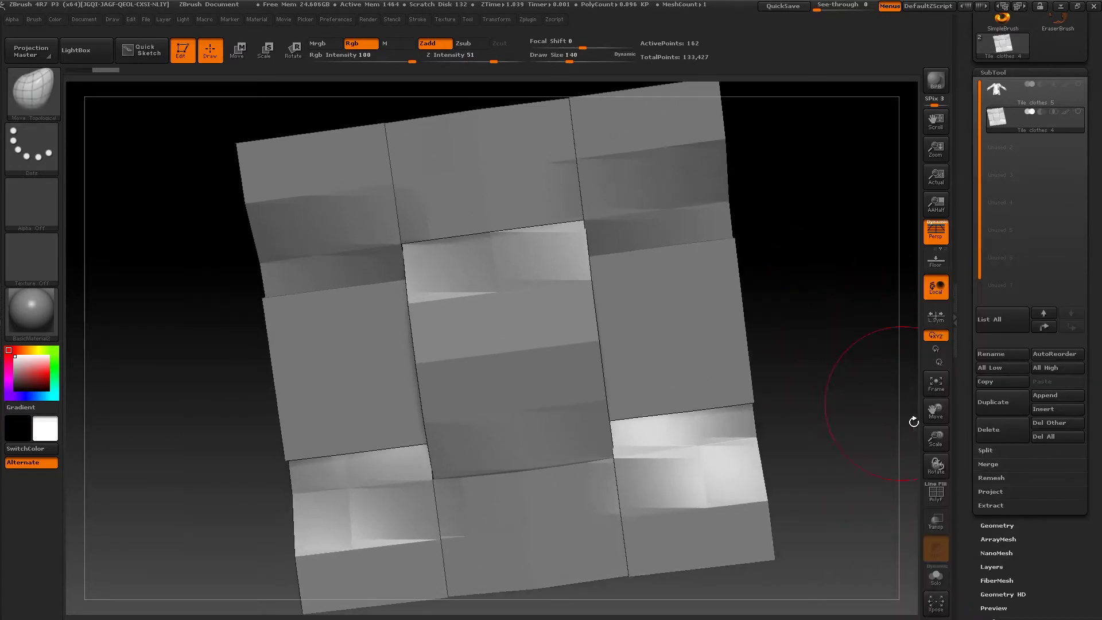
Turn on PolyF to show the tile mesh's polygroup colours and view it edge-on.
{"action": "left_click", "coordinate": [935, 493]}
{"action": "mouse_move", "coordinate": [777, 234]}
{"action": "left_mouse_down", "text": "alt"}
{"action": "mouse_move", "coordinate": [718, 333]}
{"action": "mouse_move", "coordinate": [680, 317]}
{"action": "left_mouse_up", "text": "alt"}
{"action": "key", "text": "s"}
{"action": "mouse_move", "coordinate": [750, 289]}
{"action": "left_mouse_down"}
{"action": "mouse_move", "coordinate": [745, 333]}
{"action": "mouse_move", "coordinate": [736, 307]}
{"action": "mouse_move", "coordinate": [770, 359]}
{"action": "mouse_move", "coordinate": [765, 393]}
{"action": "left_mouse_up"}
{"action": "left_click_drag", "start_coordinate": [825, 369], "coordinate": [912, 466]}
{"action": "scroll", "coordinate": [1053, 422], "scroll_direction": "down", "scroll_amount": 10}
{"action": "scroll", "coordinate": [1021, 392], "scroll_direction": "up", "scroll_amount": 2}
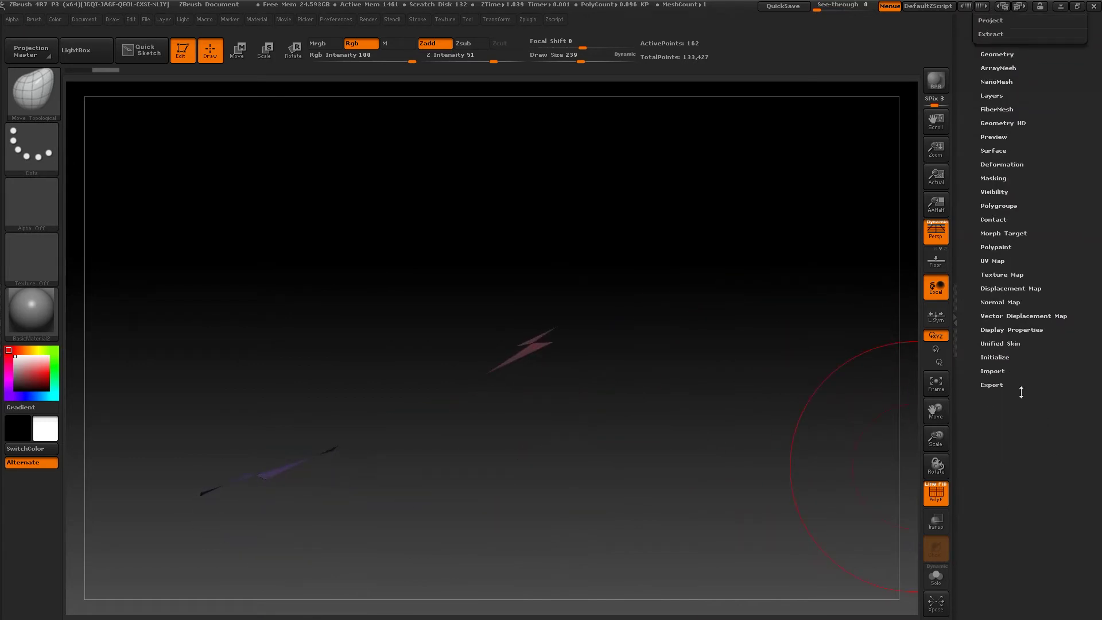
Enable Double in Display Properties, then pull the right green panel up into a raised block.
{"action": "left_click", "coordinate": [1012, 330]}
{"action": "scroll", "coordinate": [1004, 344], "scroll_direction": "up", "scroll_amount": 10}
{"action": "left_click", "coordinate": [994, 254]}
{"action": "mouse_move", "coordinate": [849, 413]}
{"action": "left_mouse_down"}
{"action": "mouse_move", "coordinate": [747, 337]}
{"action": "mouse_move", "coordinate": [769, 349]}
{"action": "mouse_move", "coordinate": [764, 258]}
{"action": "mouse_move", "coordinate": [781, 241]}
{"action": "left_mouse_up"}
{"action": "left_click_drag", "start_coordinate": [777, 391], "coordinate": [768, 247]}
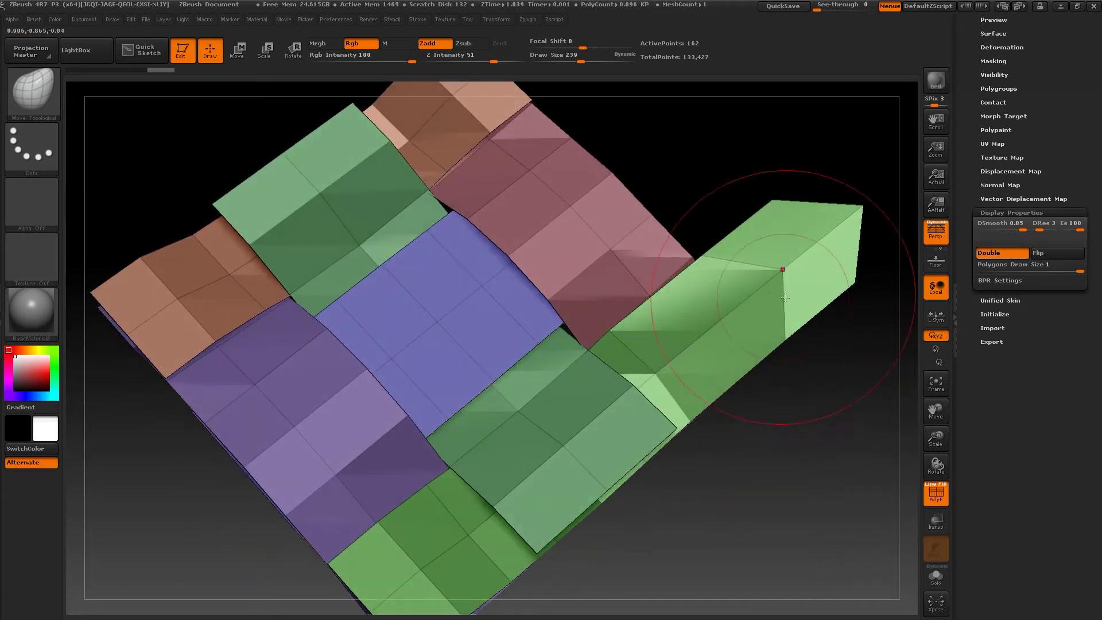
Pull the brown strip's middle downward and stretch its end out to the right.
{"action": "mouse_move", "coordinate": [844, 165]}
{"action": "left_mouse_down"}
{"action": "mouse_move", "coordinate": [824, 259]}
{"action": "mouse_move", "coordinate": [516, 430]}
{"action": "mouse_move", "coordinate": [272, 514]}
{"action": "mouse_move", "coordinate": [367, 459]}
{"action": "left_mouse_up"}
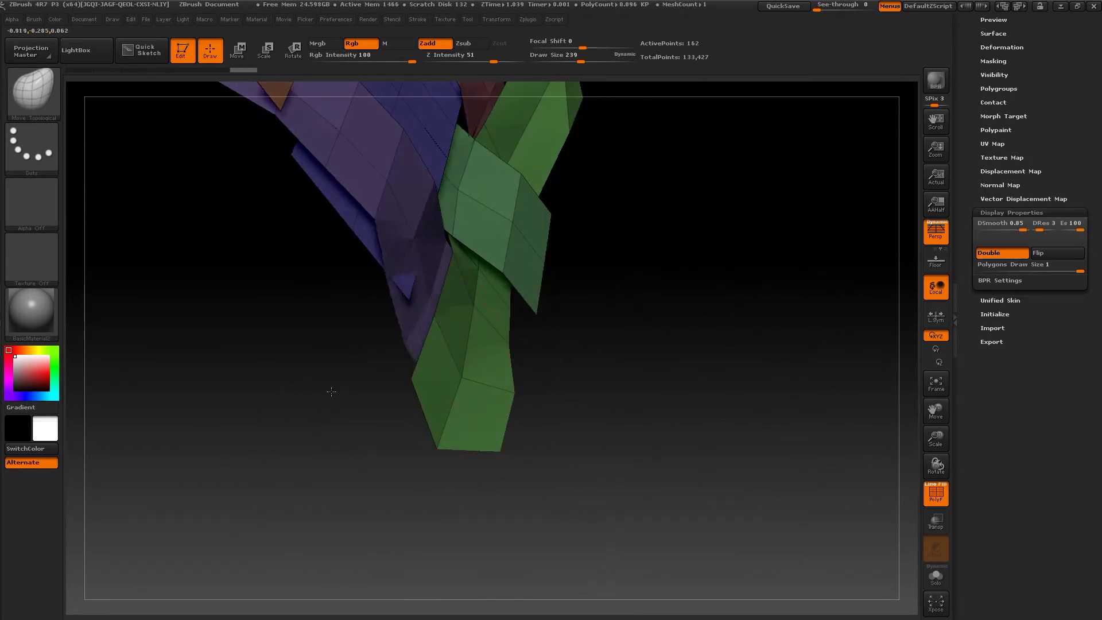
{"action": "left_click_drag", "start_coordinate": [530, 413], "coordinate": [394, 351]}
{"action": "mouse_move", "coordinate": [712, 430]}
{"action": "left_mouse_down"}
{"action": "mouse_move", "coordinate": [720, 256]}
{"action": "mouse_move", "coordinate": [689, 315]}
{"action": "mouse_move", "coordinate": [731, 320]}
{"action": "mouse_move", "coordinate": [530, 482]}
{"action": "mouse_move", "coordinate": [598, 605]}
{"action": "mouse_move", "coordinate": [654, 455]}
{"action": "left_mouse_up"}
{"action": "key", "text": "s"}
{"action": "mouse_move", "coordinate": [545, 391]}
{"action": "left_mouse_down"}
{"action": "mouse_move", "coordinate": [556, 388]}
{"action": "mouse_move", "coordinate": [593, 526]}
{"action": "left_mouse_up"}
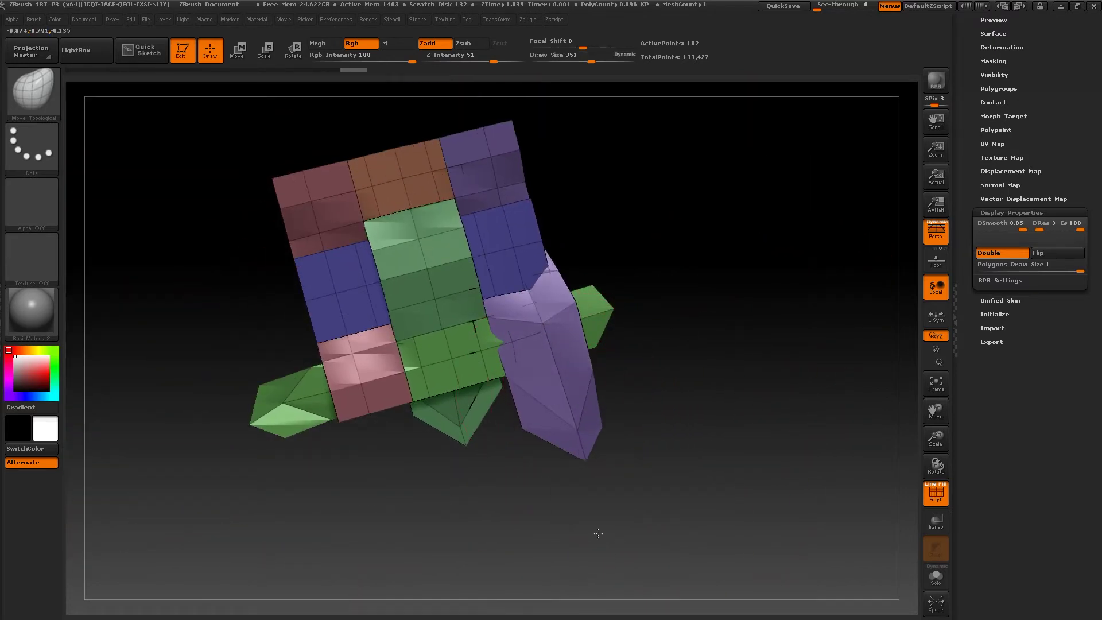
{"action": "mouse_move", "coordinate": [578, 366]}
{"action": "left_mouse_down"}
{"action": "mouse_move", "coordinate": [634, 259]}
{"action": "mouse_move", "coordinate": [537, 222]}
{"action": "mouse_move", "coordinate": [517, 95]}
{"action": "mouse_move", "coordinate": [614, 200]}
{"action": "left_mouse_up"}
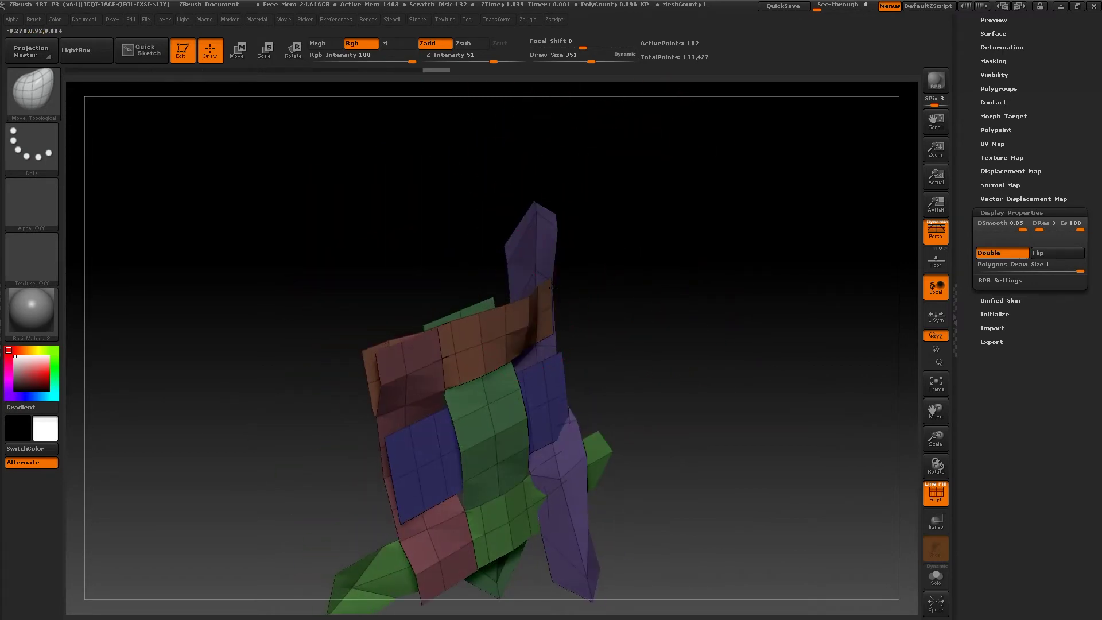
{"action": "left_click_drag", "start_coordinate": [495, 269], "coordinate": [294, 306]}
{"action": "mouse_move", "coordinate": [578, 238]}
{"action": "left_mouse_down"}
{"action": "mouse_move", "coordinate": [367, 318]}
{"action": "mouse_move", "coordinate": [273, 321]}
{"action": "left_mouse_up"}
{"action": "left_click_drag", "start_coordinate": [409, 302], "coordinate": [403, 347]}
{"action": "mouse_move", "coordinate": [654, 366]}
{"action": "left_mouse_down"}
{"action": "mouse_move", "coordinate": [795, 370]}
{"action": "mouse_move", "coordinate": [624, 373]}
{"action": "mouse_move", "coordinate": [585, 435]}
{"action": "mouse_move", "coordinate": [450, 369]}
{"action": "mouse_move", "coordinate": [471, 373]}
{"action": "left_mouse_up"}
Pull the pink section into a separate leg and spike, and drag the green block's end up-right.
{"action": "left_click_drag", "start_coordinate": [608, 499], "coordinate": [545, 577]}
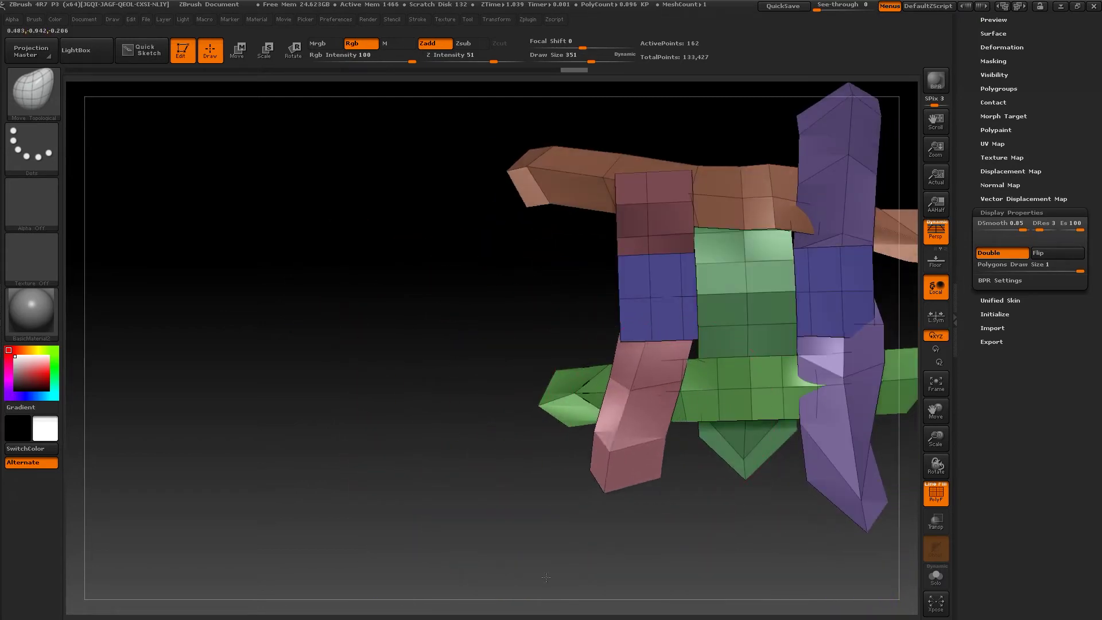
{"action": "left_click_drag", "start_coordinate": [635, 499], "coordinate": [634, 389]}
{"action": "left_click_drag", "start_coordinate": [598, 239], "coordinate": [641, 167]}
{"action": "left_click_drag", "start_coordinate": [707, 148], "coordinate": [748, 170]}
{"action": "mouse_move", "coordinate": [669, 237]}
{"action": "left_mouse_down"}
{"action": "mouse_move", "coordinate": [482, 290]}
{"action": "mouse_move", "coordinate": [477, 256]}
{"action": "mouse_move", "coordinate": [446, 240]}
{"action": "left_mouse_up"}
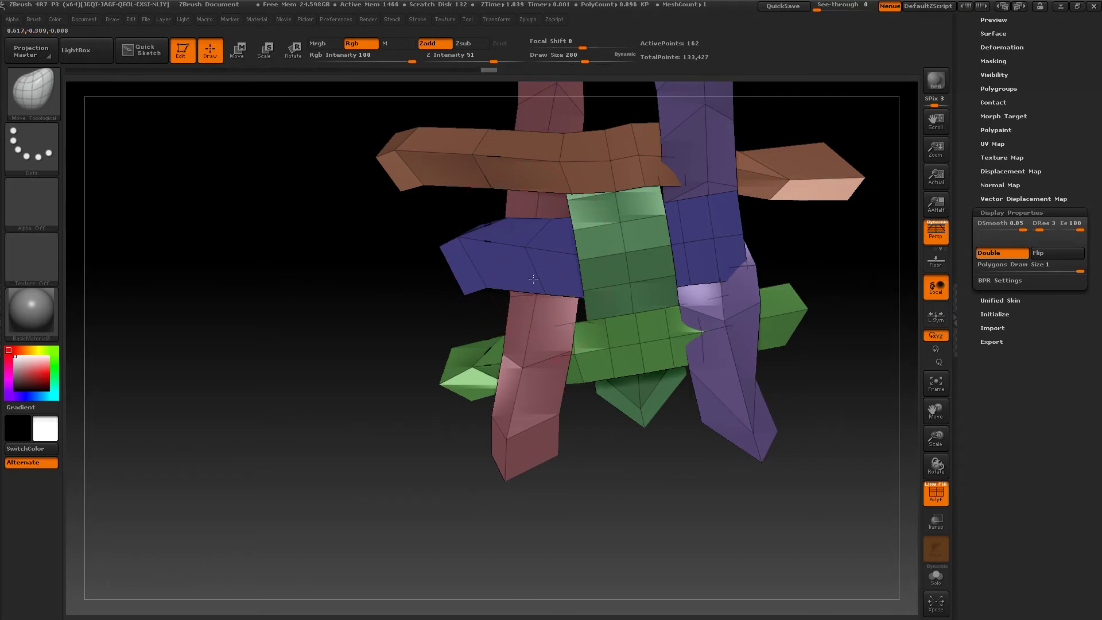
{"action": "left_click_drag", "start_coordinate": [761, 251], "coordinate": [735, 269], "text": "alt"}
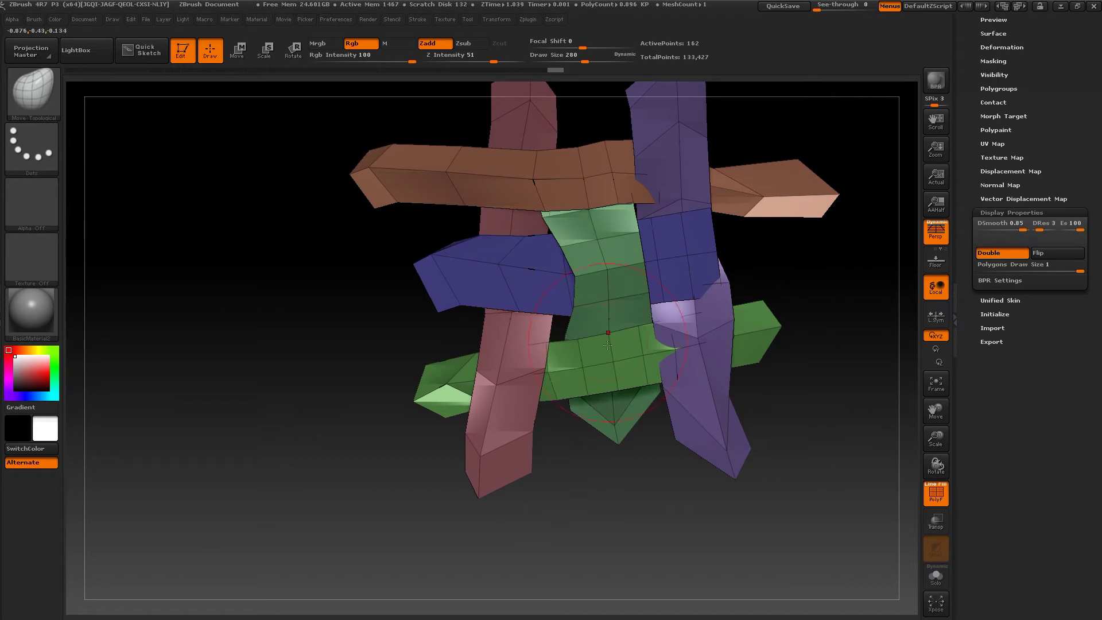
{"action": "left_click_drag", "start_coordinate": [758, 323], "coordinate": [806, 273]}
{"action": "left_click_drag", "start_coordinate": [830, 338], "coordinate": [858, 421], "text": "alt"}
Turn off PolyF to view the woven lattice in plain grey.
{"action": "left_click", "coordinate": [932, 499]}
{"action": "left_click_drag", "start_coordinate": [782, 396], "coordinate": [907, 278]}
{"action": "left_click_drag", "start_coordinate": [1017, 81], "coordinate": [1016, 225]}
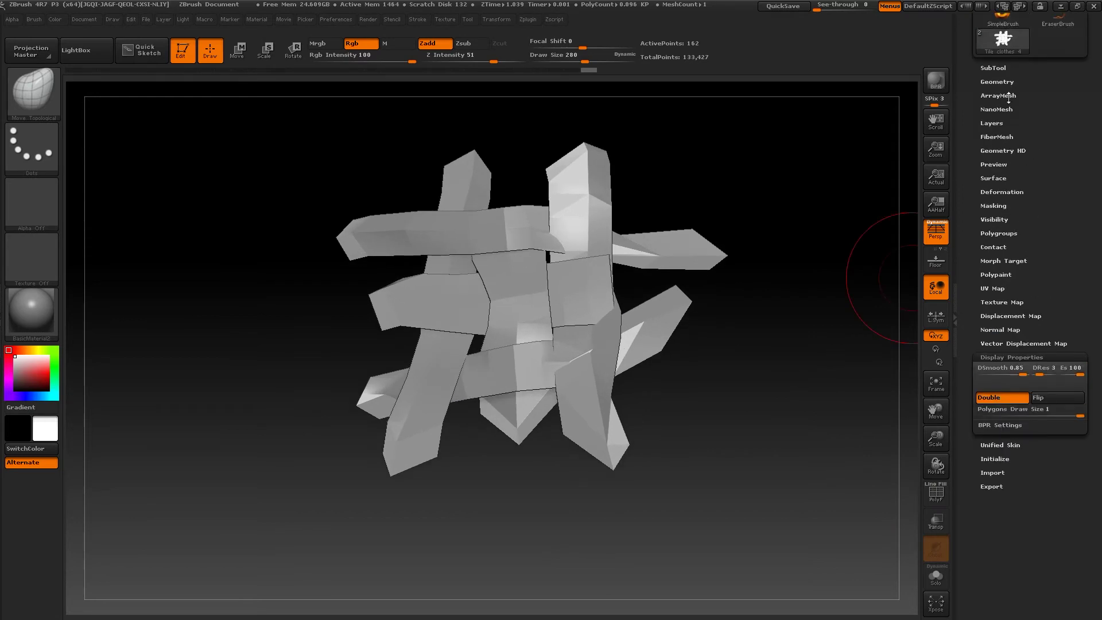
Exit Edit Mesh so the reshaped lattice tile is instanced along the hole-border bands.
{"action": "left_click", "coordinate": [1002, 110]}
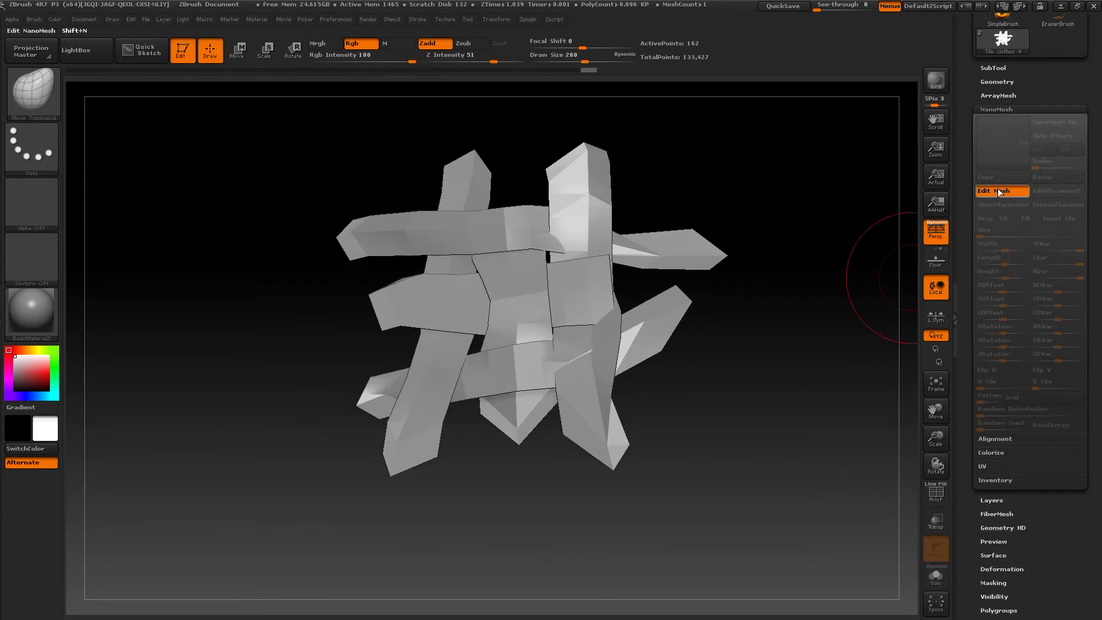
{"action": "left_click", "coordinate": [999, 191]}
{"action": "left_click_drag", "start_coordinate": [864, 331], "coordinate": [826, 322]}
{"action": "key", "text": "s"}
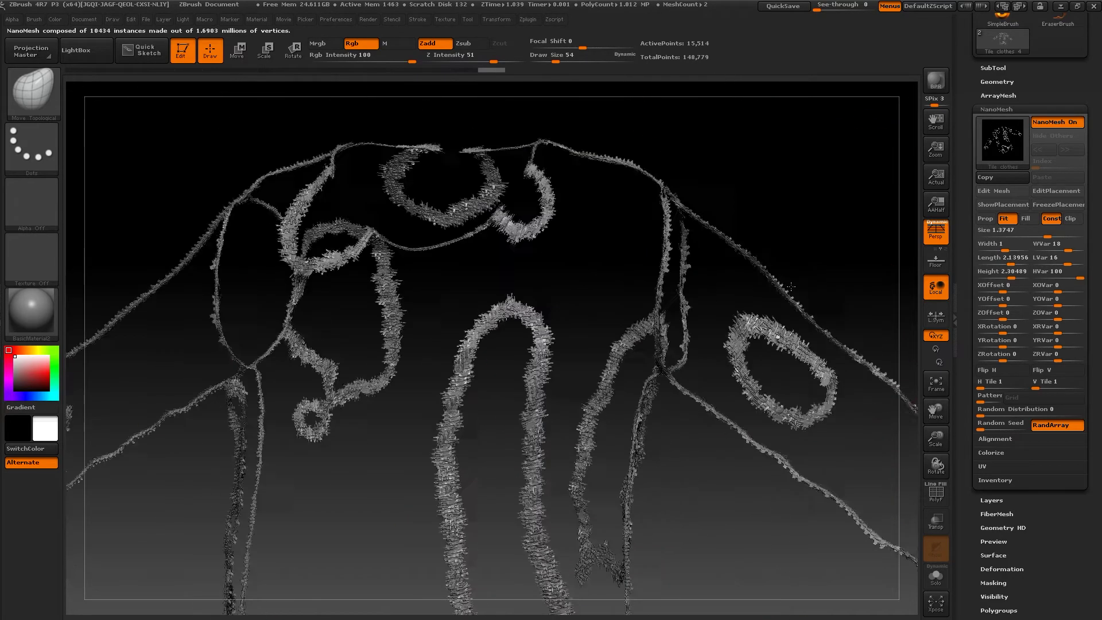
{"action": "key", "text": "f"}
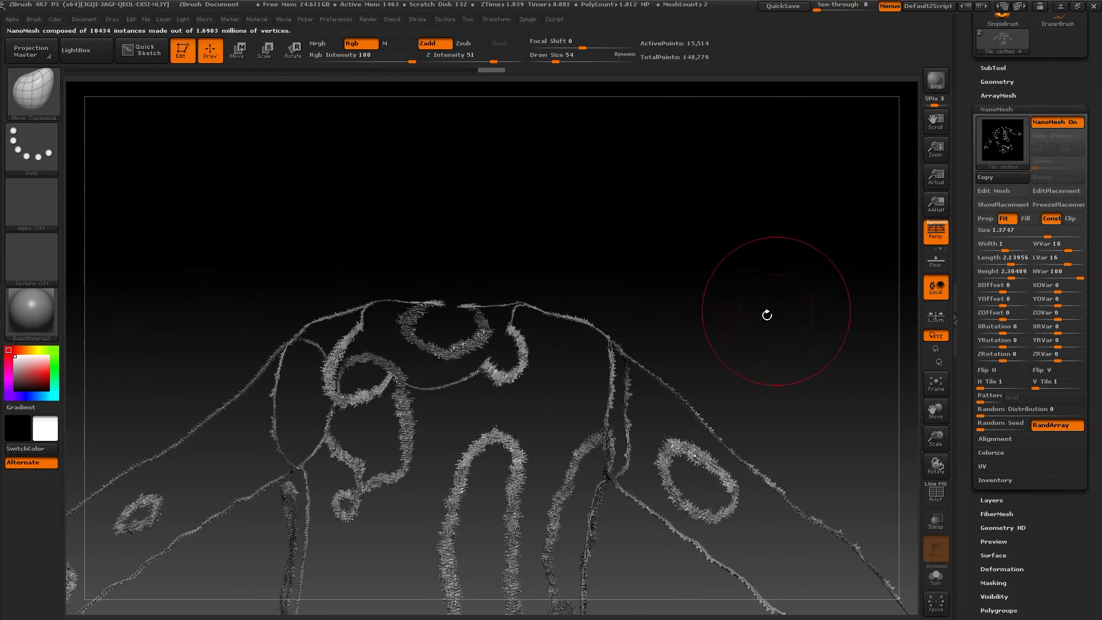
{"action": "left_click_drag", "start_coordinate": [777, 308], "coordinate": [895, 172]}
{"action": "left_click", "coordinate": [993, 68]}
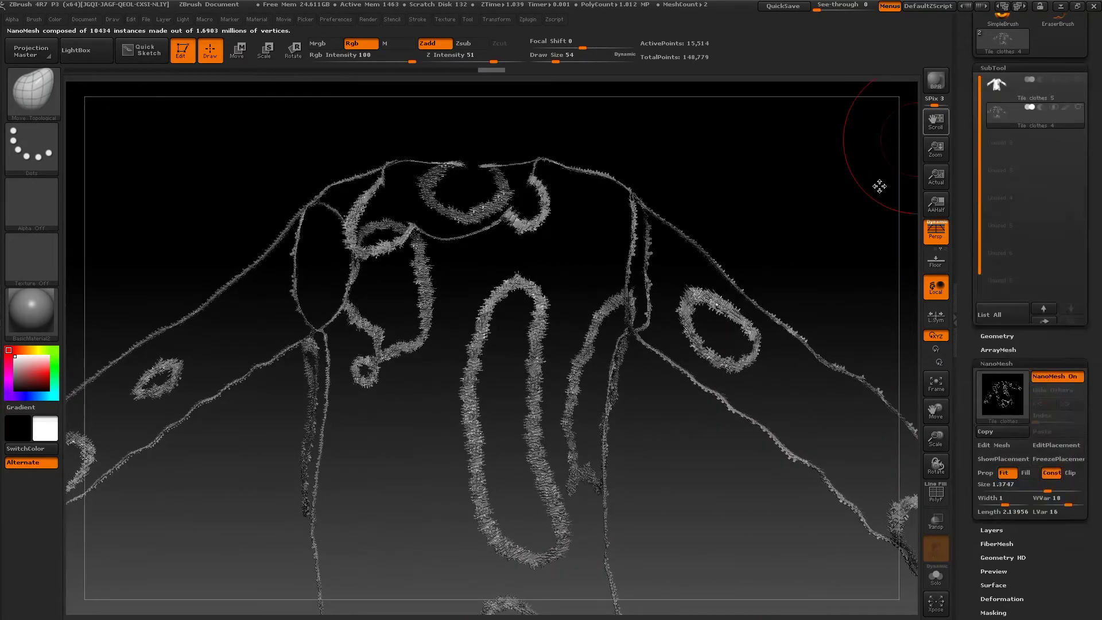
Unhide Tile clothes 5 and inspect the frayed fibre rims around the chest hole and others.
{"action": "left_click", "coordinate": [1079, 80]}
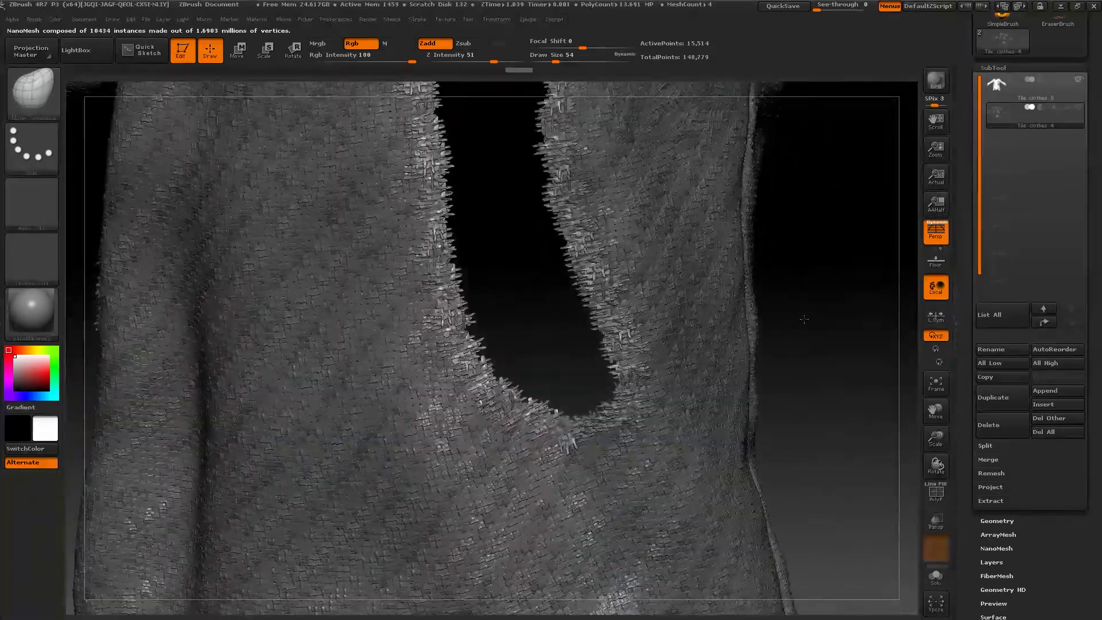
{"action": "key", "text": "s"}
{"action": "left_click_drag", "start_coordinate": [821, 315], "coordinate": [792, 315]}
{"action": "mouse_move", "coordinate": [841, 217]}
{"action": "left_mouse_down"}
{"action": "mouse_move", "coordinate": [781, 354]}
{"action": "mouse_move", "coordinate": [746, 215]}
{"action": "mouse_move", "coordinate": [728, 281]}
{"action": "left_mouse_up"}
{"action": "left_click_drag", "start_coordinate": [672, 408], "coordinate": [770, 468]}
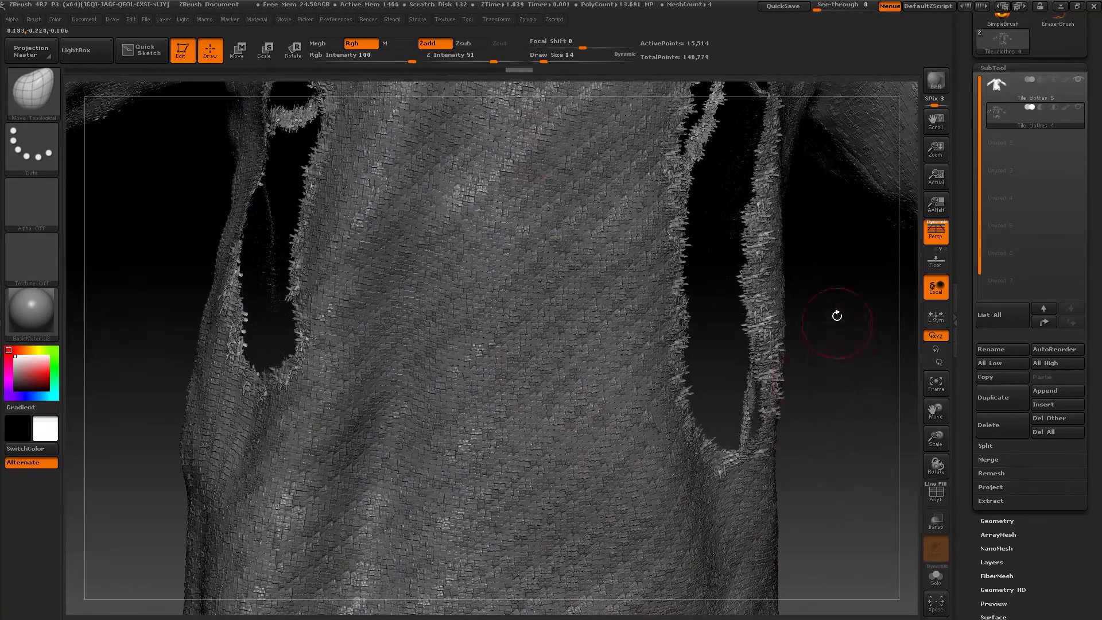
{"action": "left_click_drag", "start_coordinate": [852, 377], "coordinate": [750, 364]}
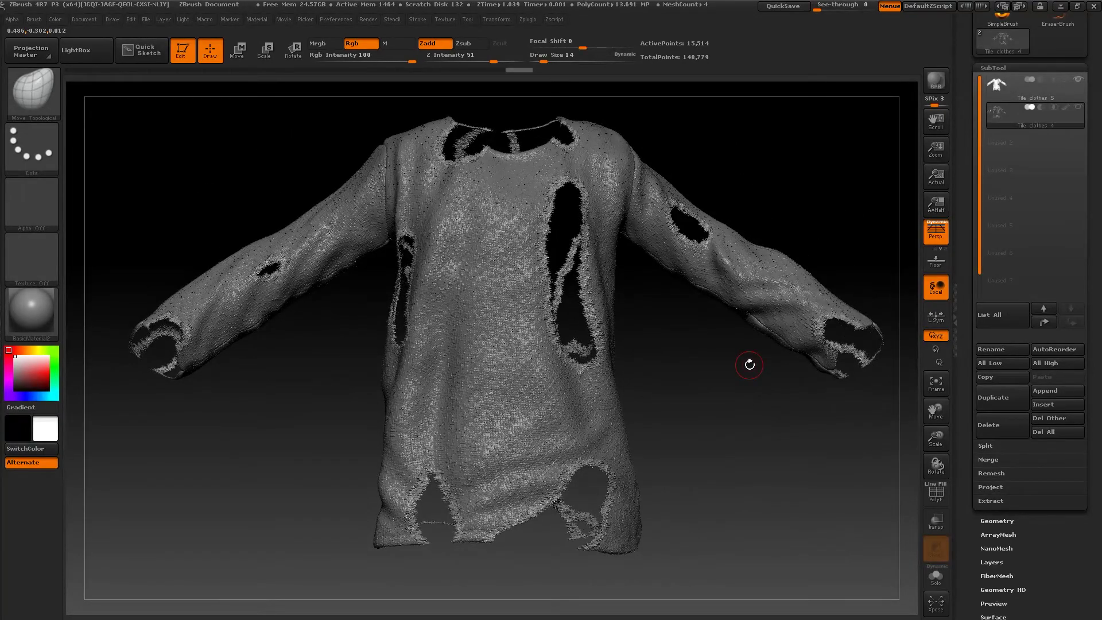